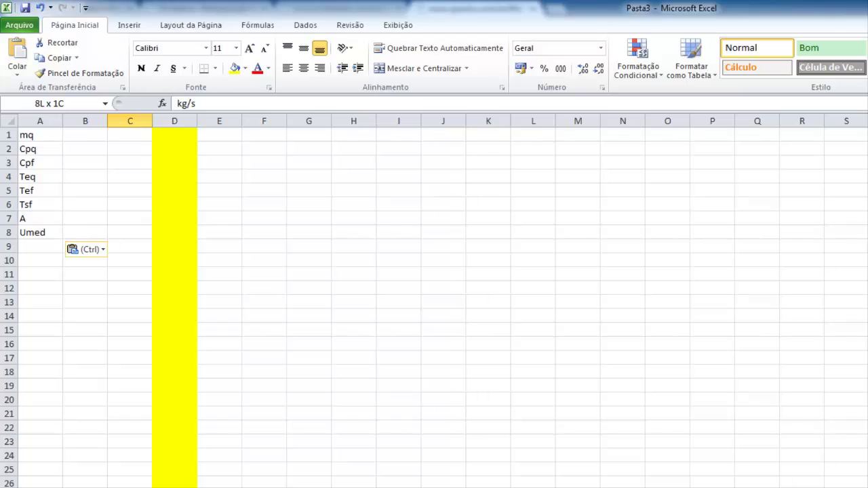
Copy the eight-row list of units, from kg/s to kW/m2/K, into column C starting at C1
key("ctrl+c")
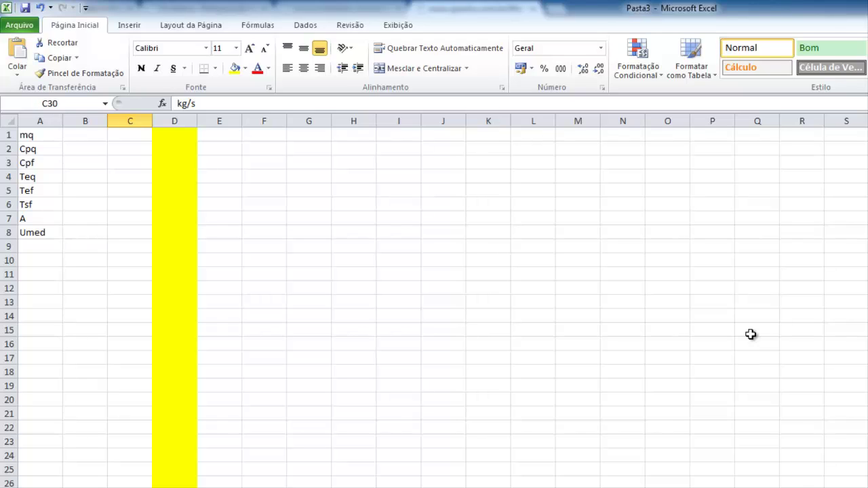
left_click(130, 139)
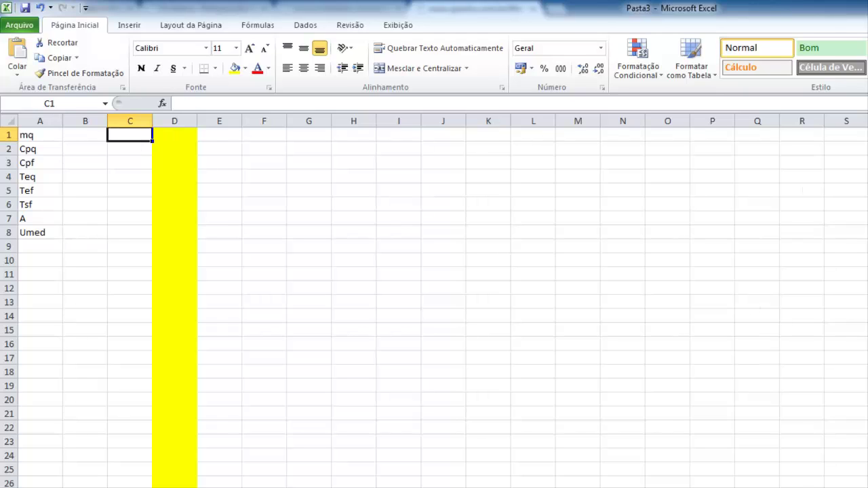
key("ctrl+v")
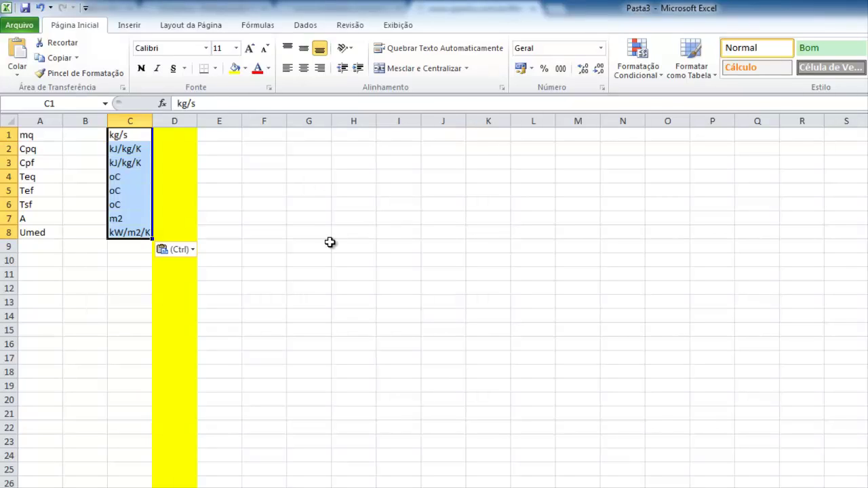
Enter the values 1,5 for mq, 4,19 for Cpq and 3,18 for Cpf in B1:B3
left_click(93, 134)
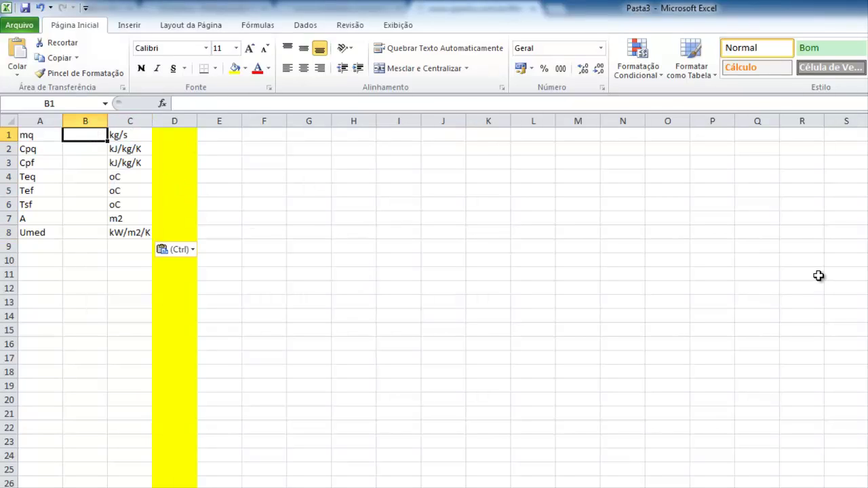
type("1,5")
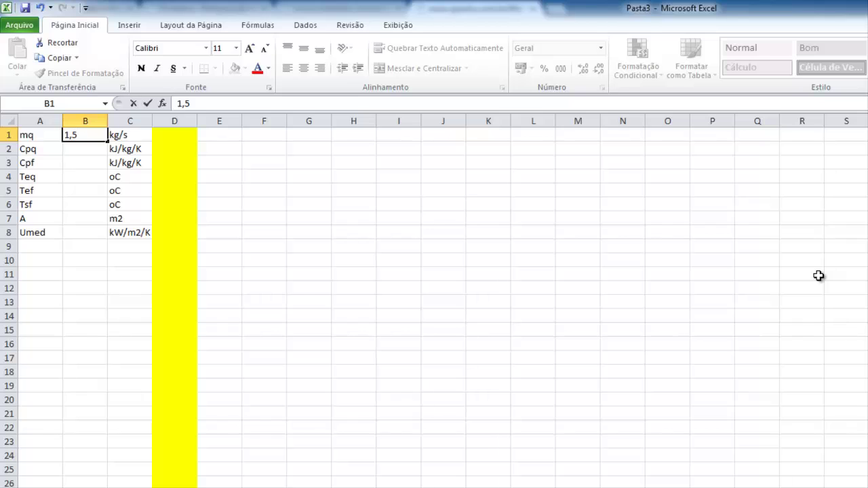
key("Return")
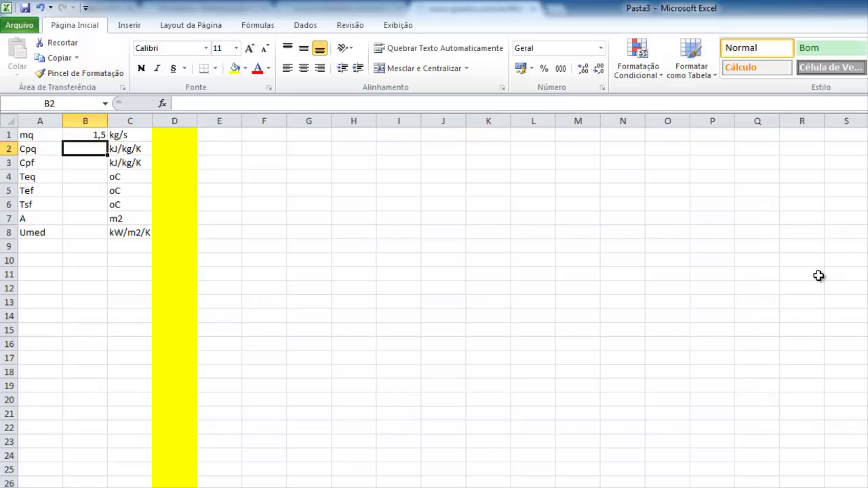
type("4,19")
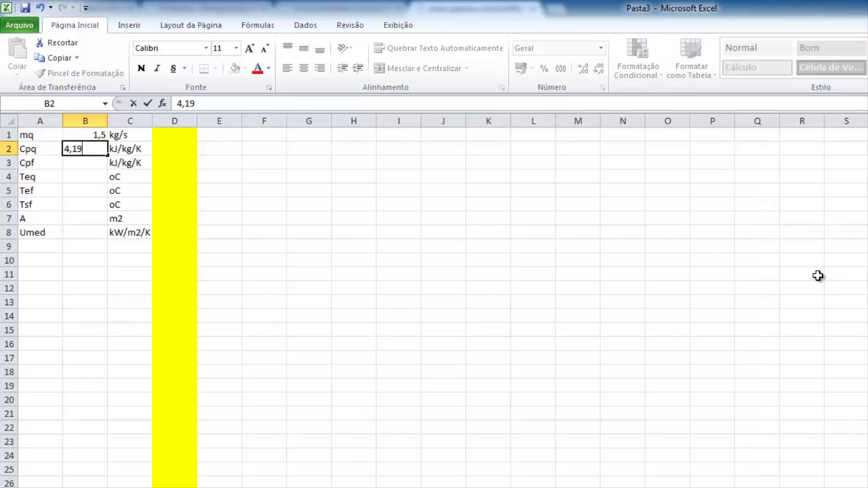
key("Return")
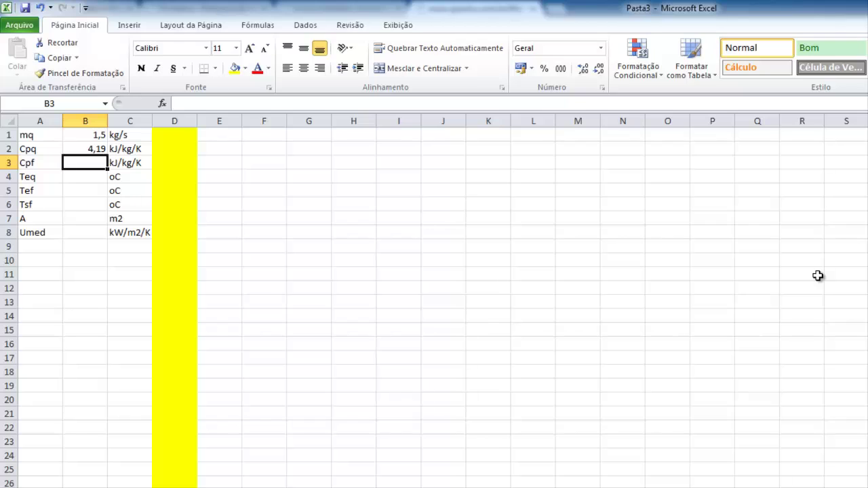
type("3,18")
key("Return")
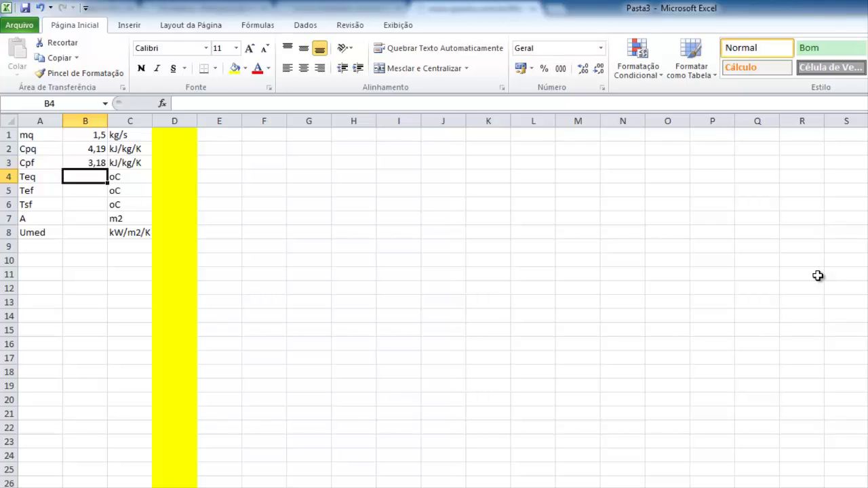
Enter 90 for Teq, 15 for Tef, 65 for Tsf, 3 for A and 2 for Umed in B4:B8
type("90")
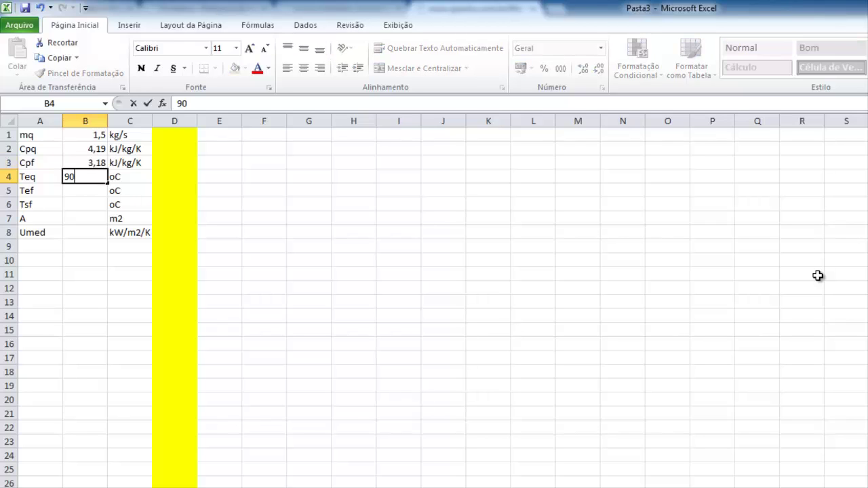
key("Return")
type("15")
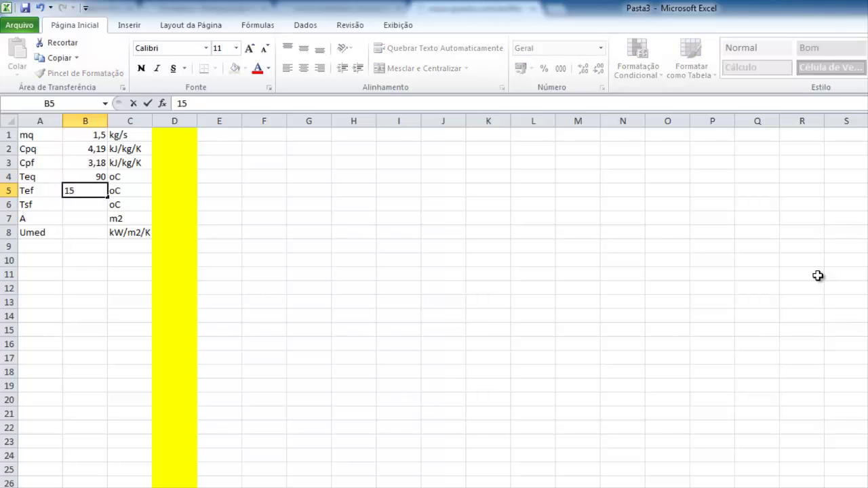
key("Return")
type("65")
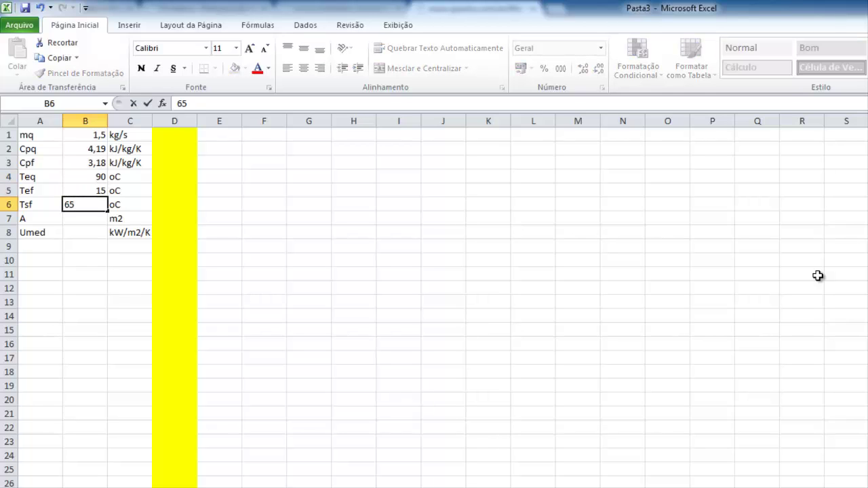
key("Return")
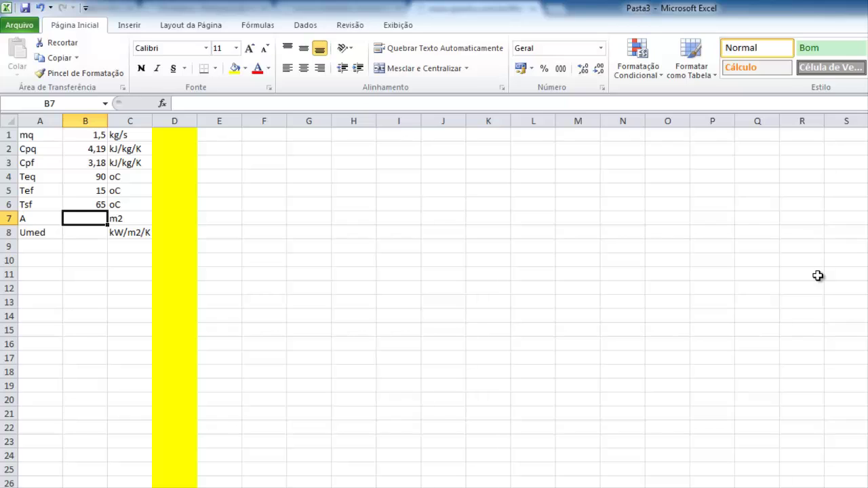
type("3")
key("Return")
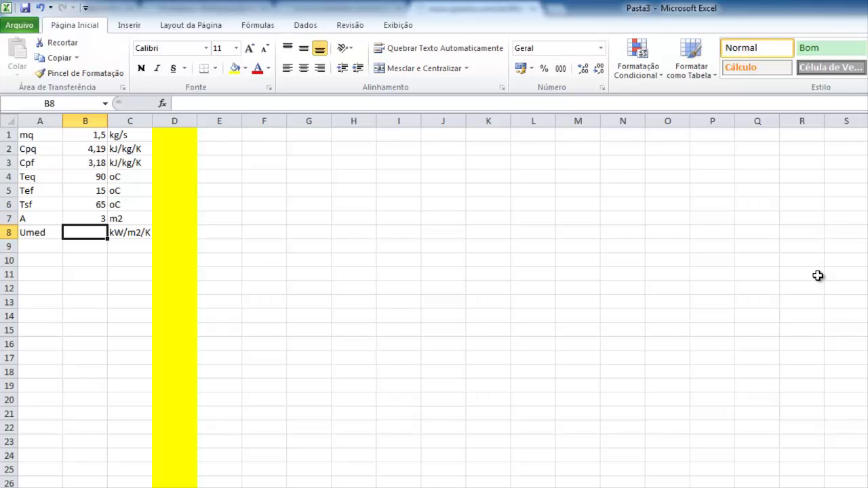
type("2")
key("Return")
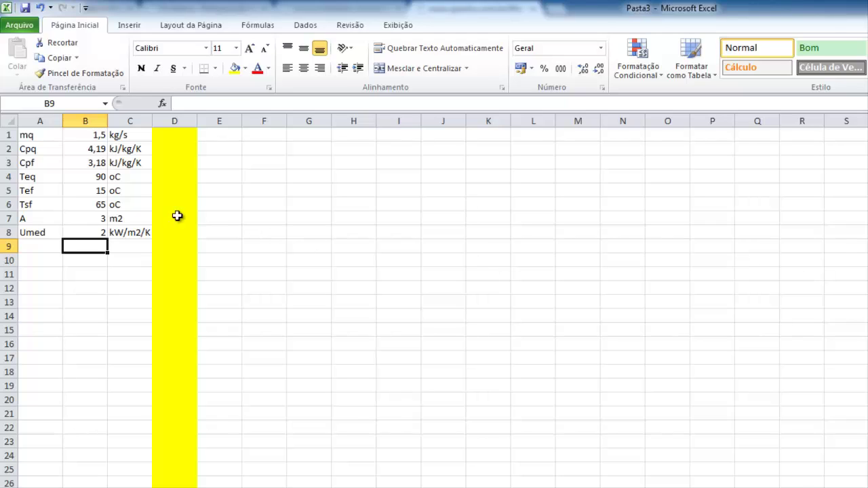
Define the cell names mq for B1 and Cpq for B2
left_click(86, 136)
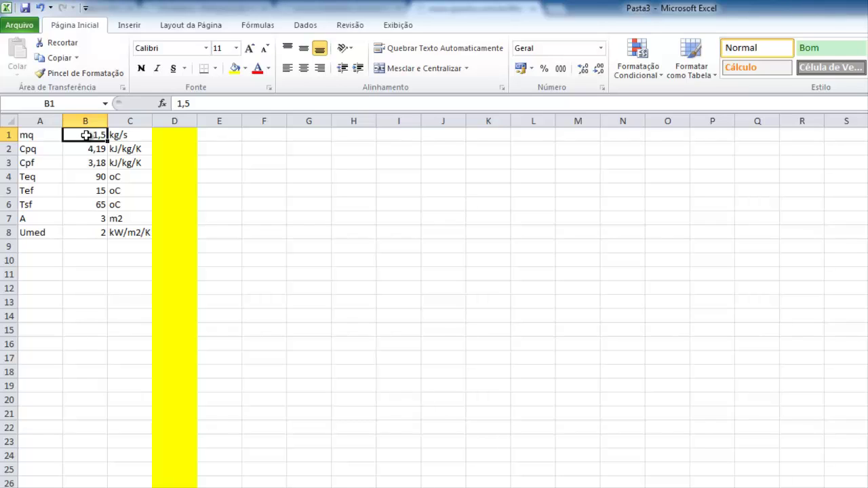
left_click(76, 106)
type("mq")
key("Return")
key("Return")
left_click(76, 106)
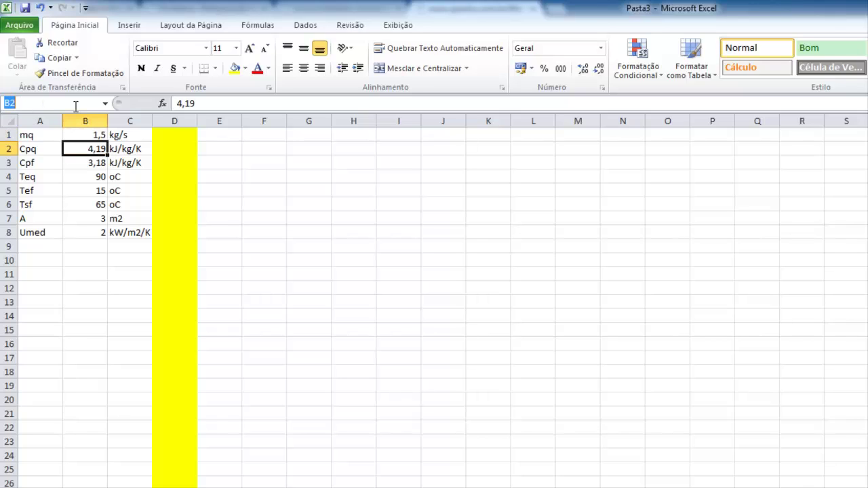
type("Cpq")
key("Return")
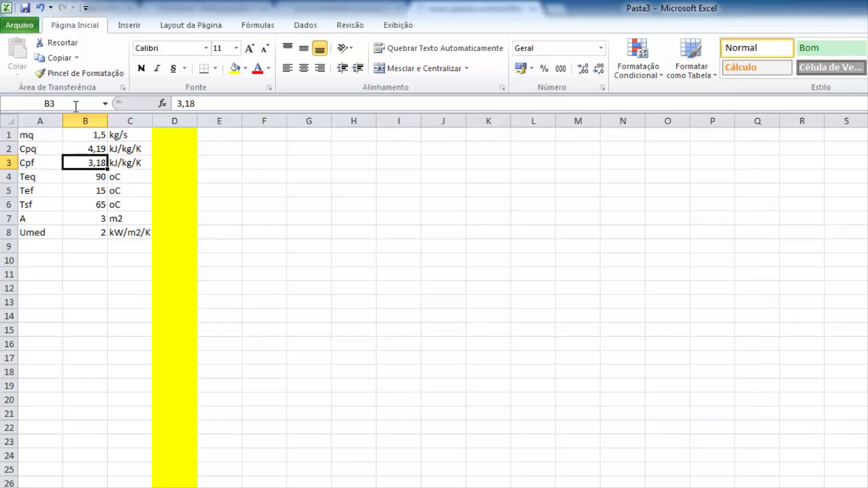
Define the cell names Cpf for B3 and Teq for B4
left_click(76, 105)
type("Cpf")
key("Return")
left_click(76, 106)
type("Teq")
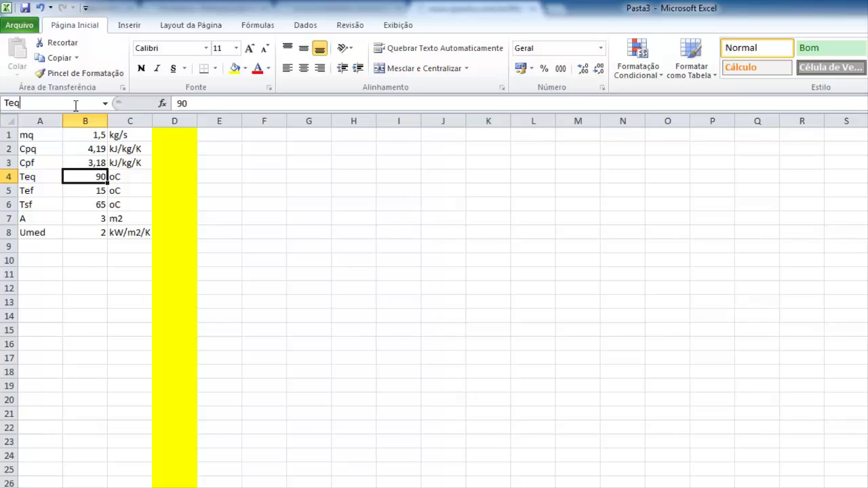
key("Return")
Define the cell names Tef for B5 and Tsf for B6
left_click(76, 105)
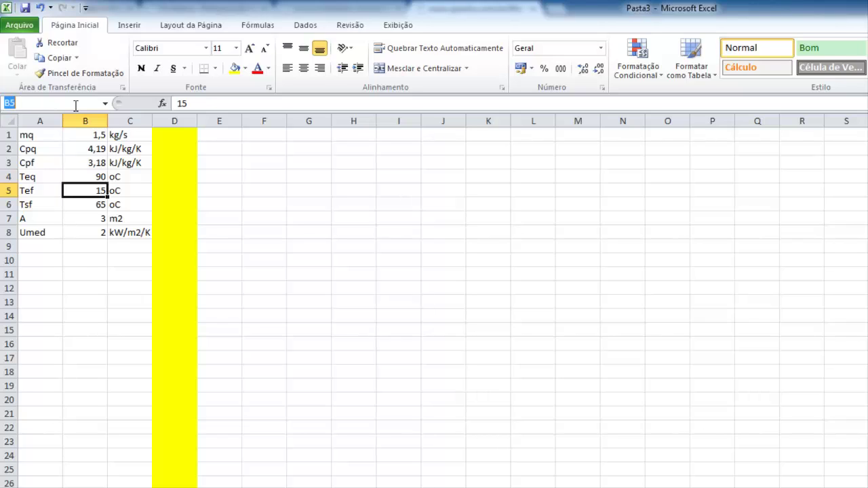
type("Tef")
key("Return")
left_click(76, 105)
type("Tsf")
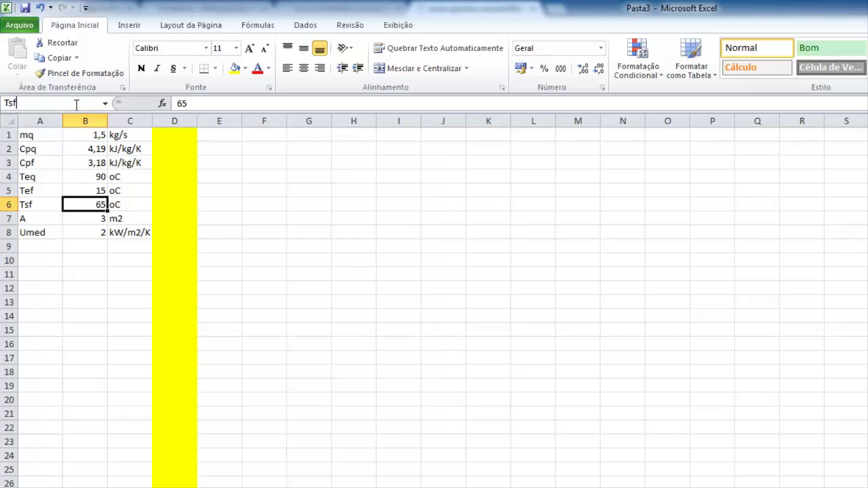
key("Return")
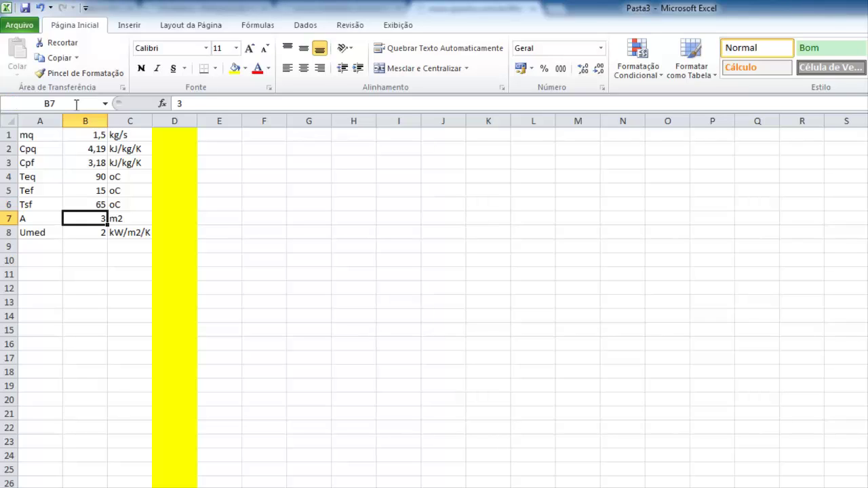
Define the cell names A for B7 and Umed for B8
left_click(76, 105)
type("A")
key("Return")
left_click(76, 105)
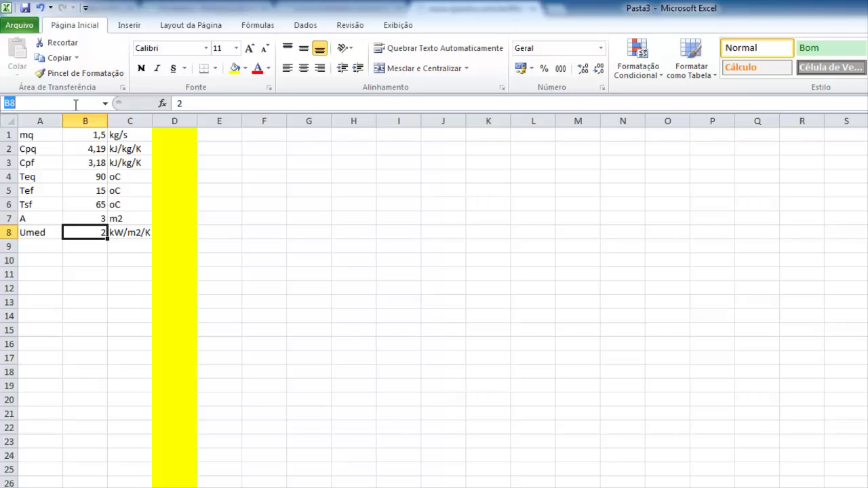
type("Umed")
key("Return")
Check the name assigned to each value cell from B1 down to B8
key("ctrl+Up")
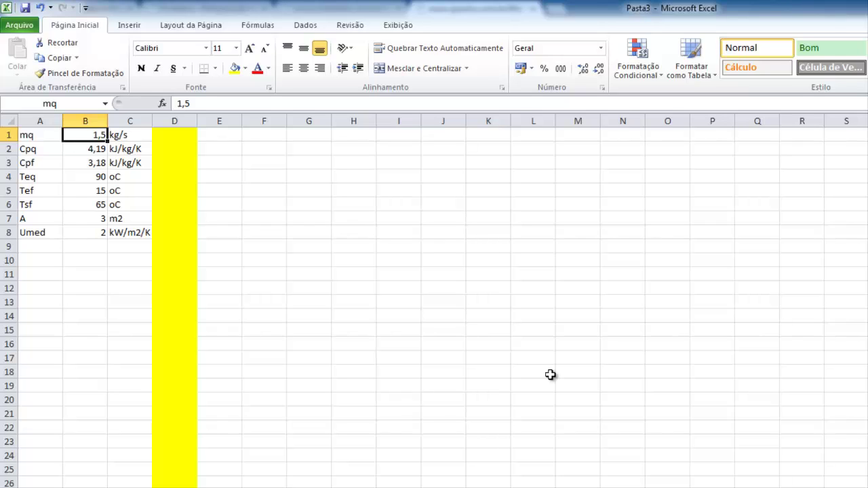
key("Down")
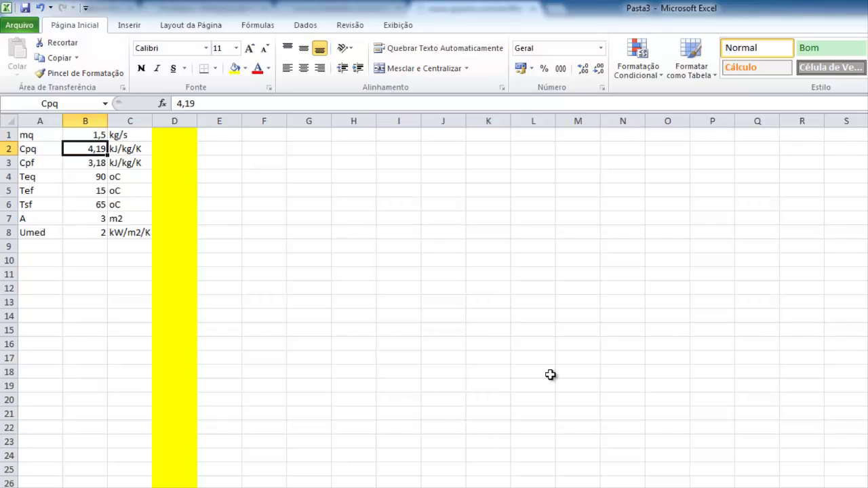
key("Down")
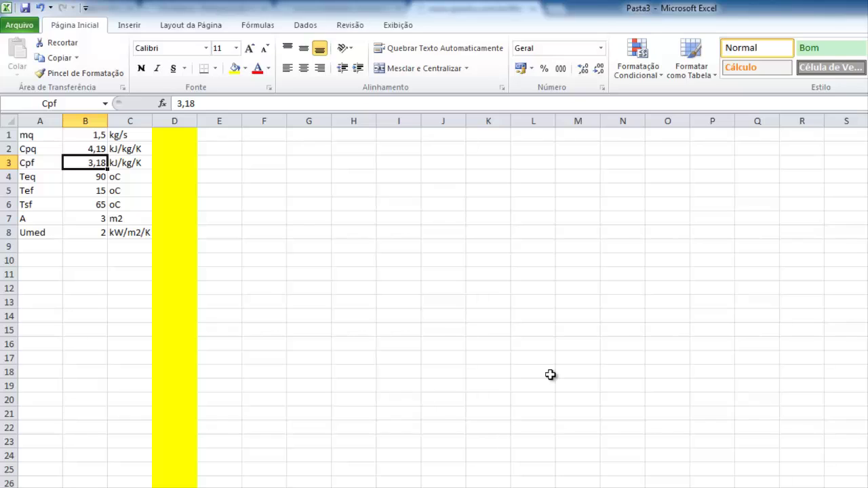
key("Down")
key("Down")
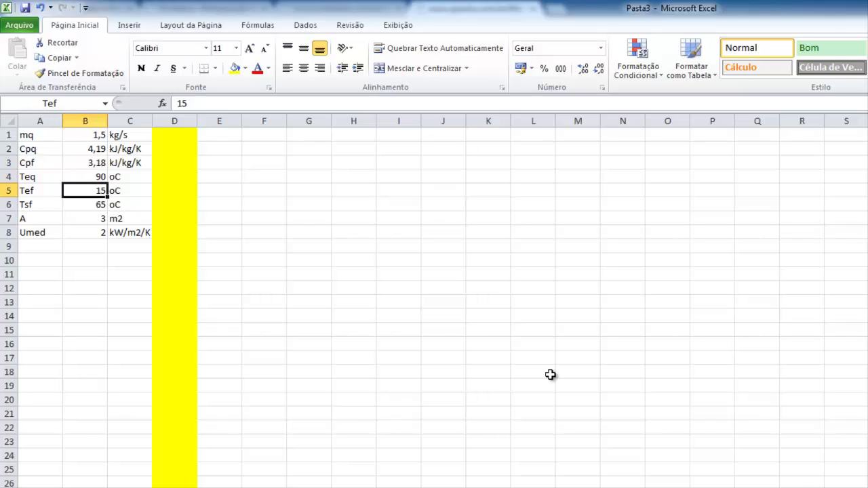
key("Down")
key("Down")
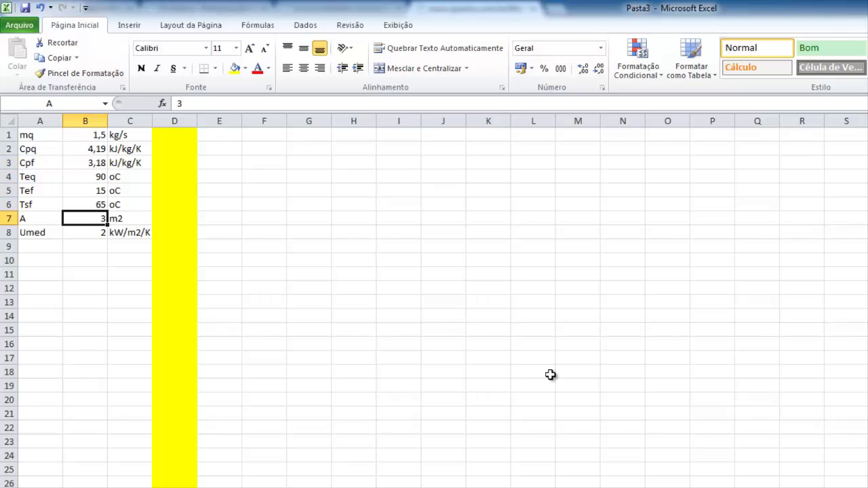
key("Down")
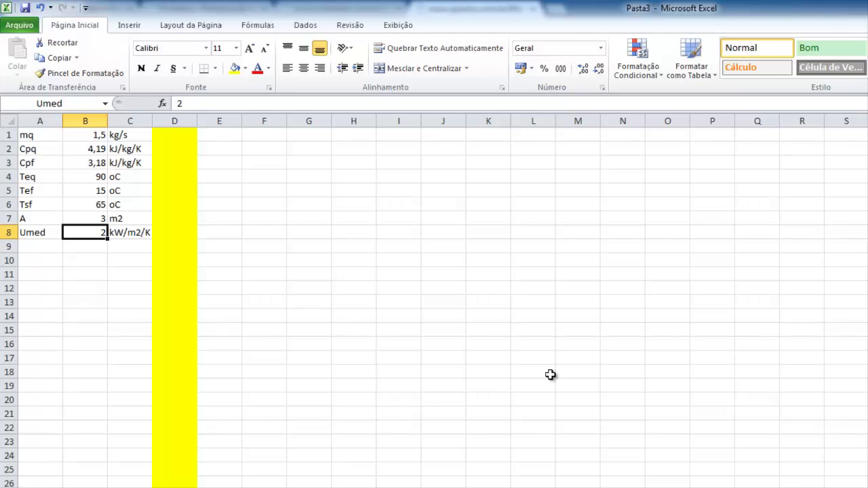
left_click(550, 375)
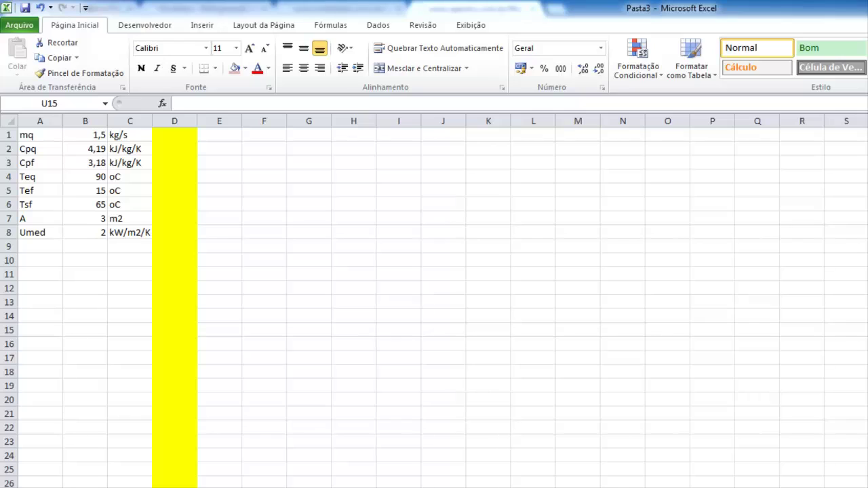
Enter the heading xn in F3 and fill the three cells below it, F4:F6, with light red
left_click(274, 163)
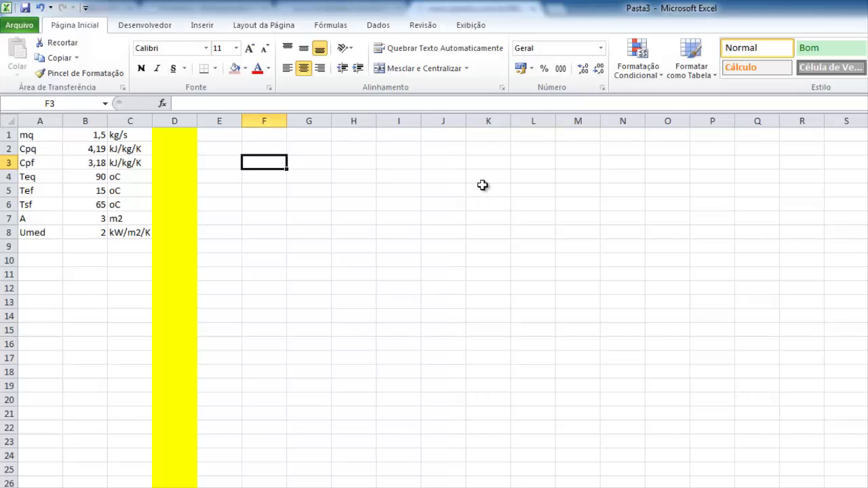
type("xn")
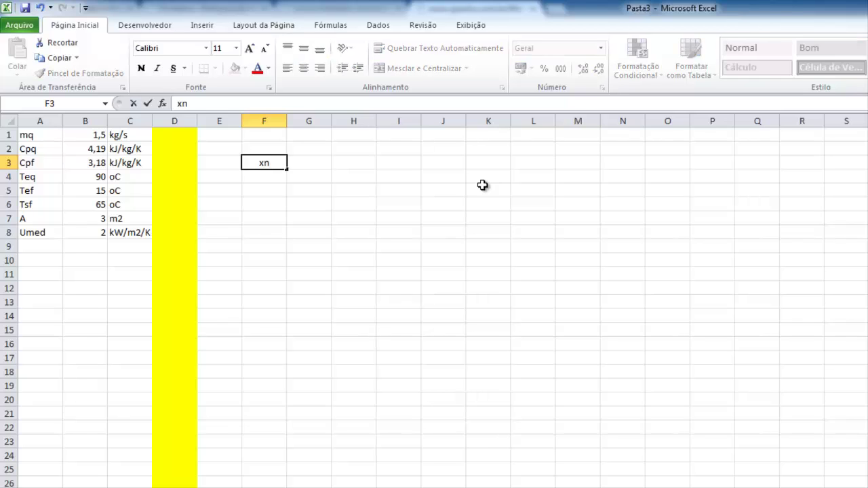
key("Return")
left_click_drag(271, 180, 267, 202)
left_click(234, 68)
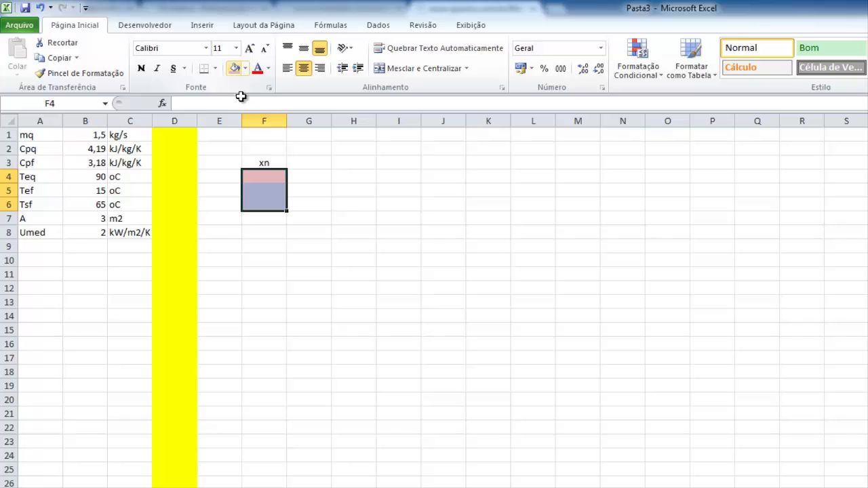
left_click(619, 346)
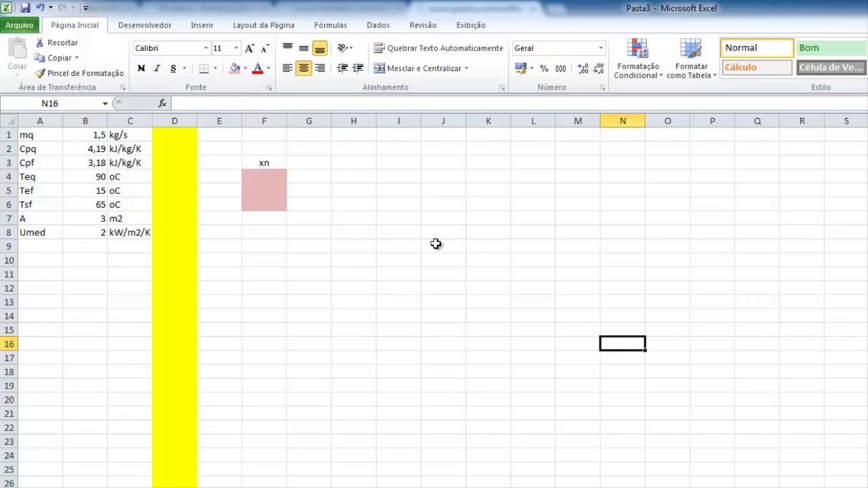
Enter the heading fn in H3 and fill the three cells below it, H4:H6, with light red
left_click(353, 164)
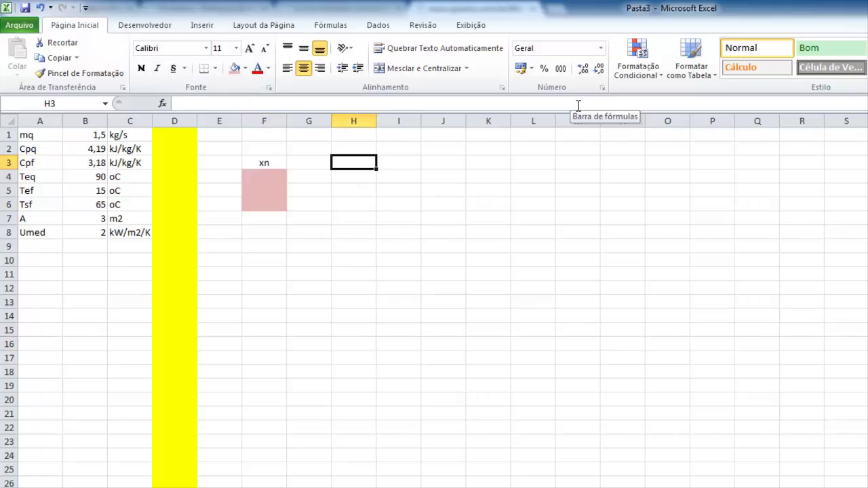
type("fn")
key("Return")
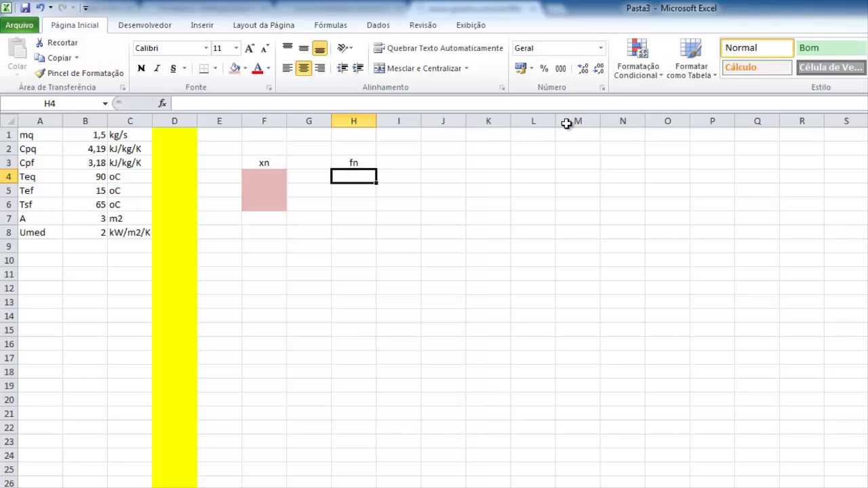
left_click_drag(353, 175, 354, 201)
left_click(235, 68)
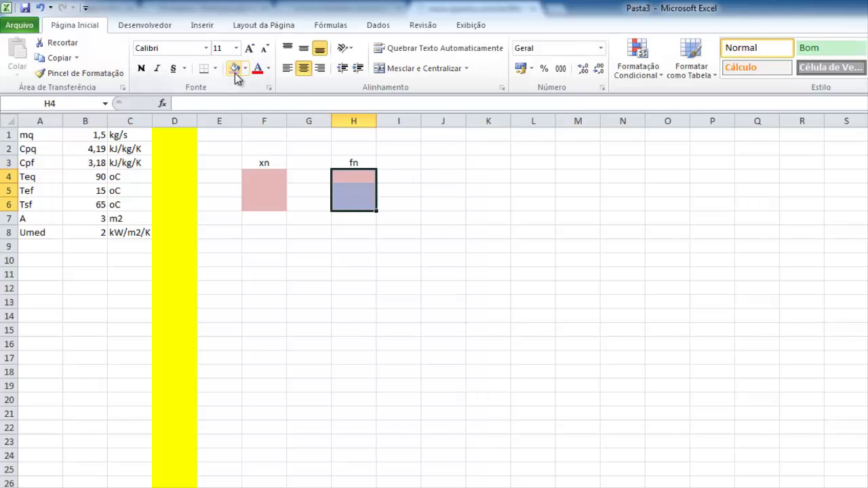
Fill the 3×3 block J4:L6 with light red and enter the heading Jacn in K3
left_click_drag(448, 177, 539, 201)
left_click(235, 68)
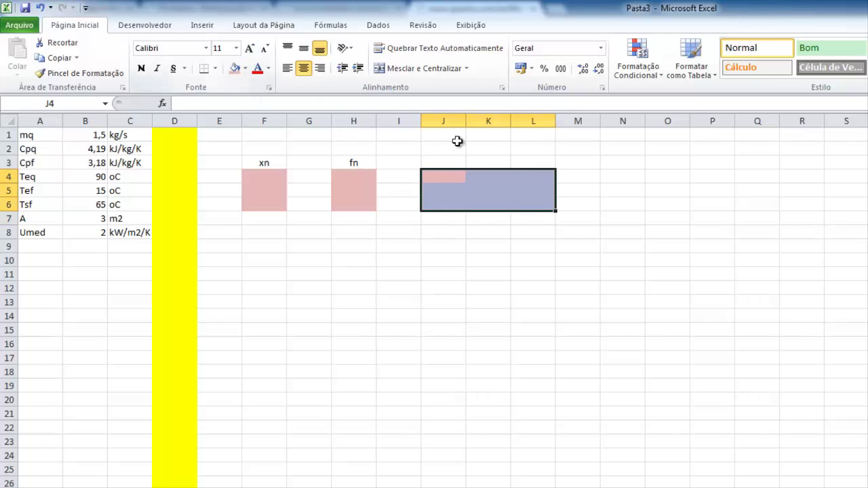
left_click(481, 162)
type("J")
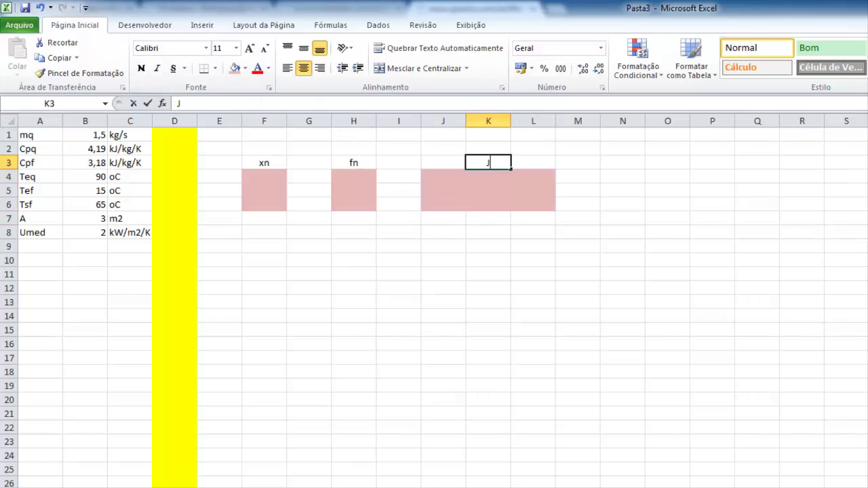
type("acn")
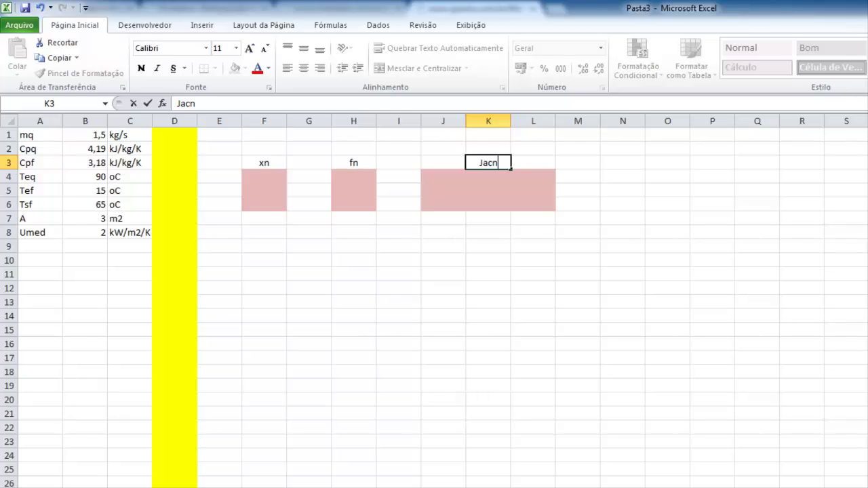
key("Return")
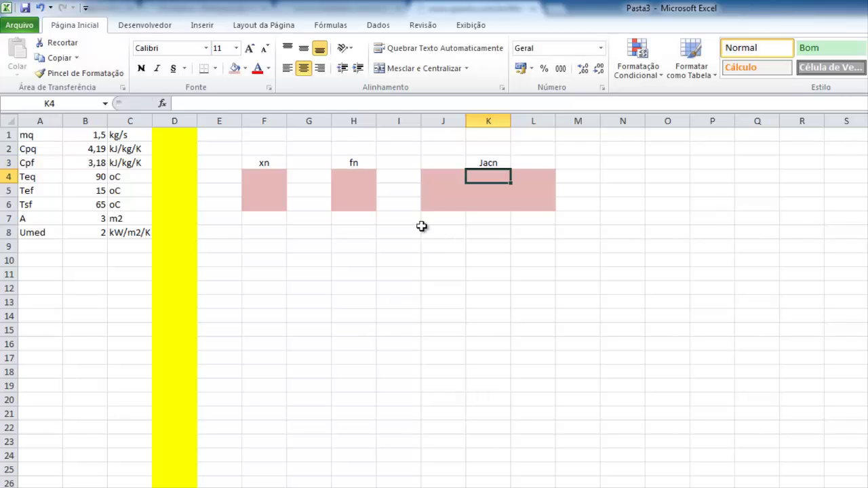
Fill the 3×3 block J9:L11 with light red and label it Jac^(-1)n in K12
left_click_drag(438, 245, 521, 269)
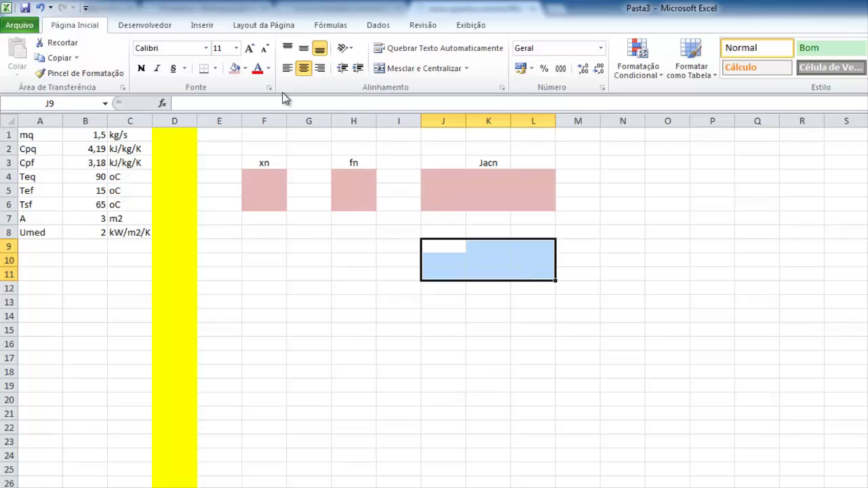
left_click(236, 71)
left_click(508, 287)
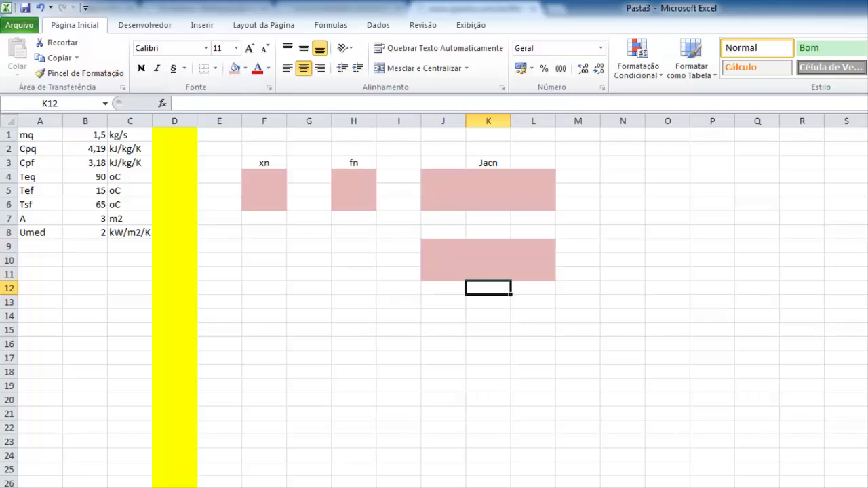
type("Jac")
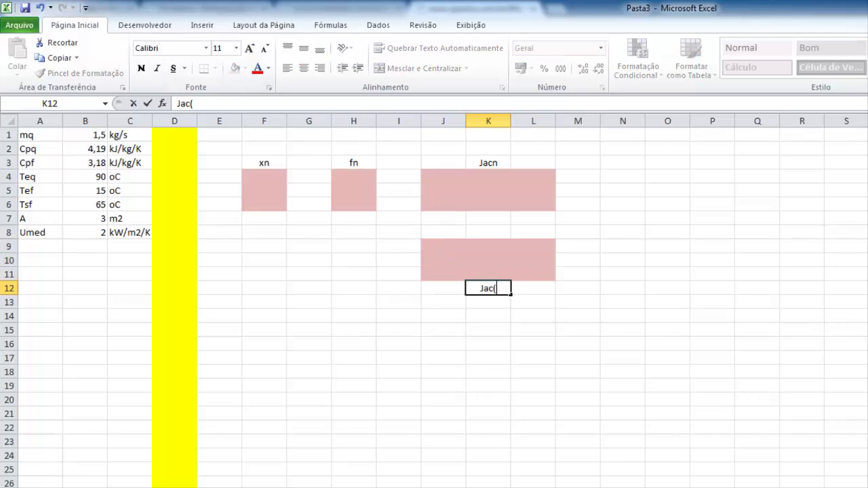
type("^(-1)n")
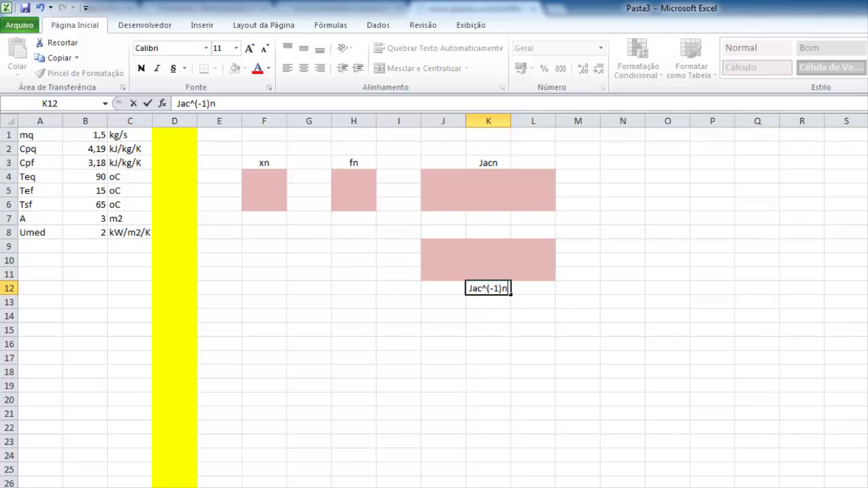
key("Return")
Fill cells H9:H11 with light red and enter the label dxn below them in H12
left_click(354, 249)
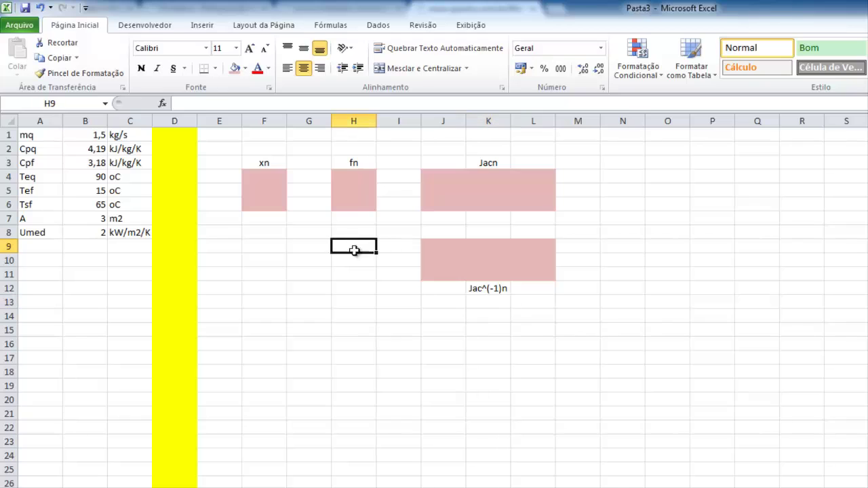
left_click_drag(354, 249, 355, 273)
left_click(234, 68)
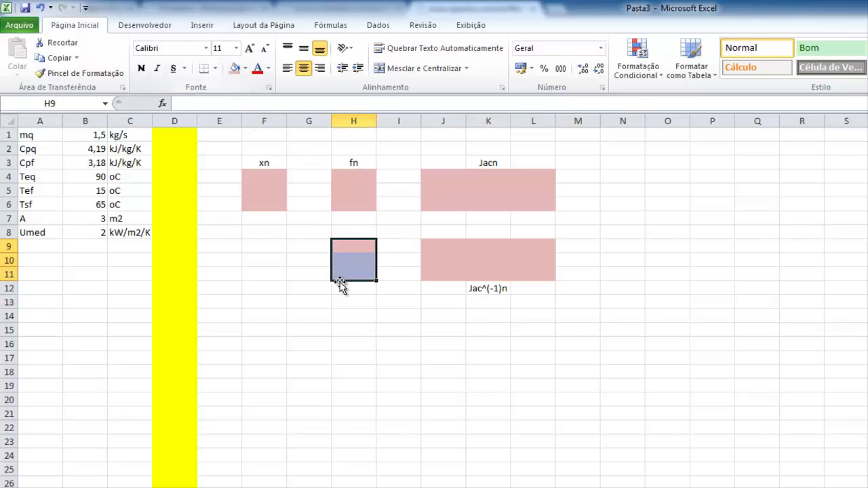
left_click(350, 290)
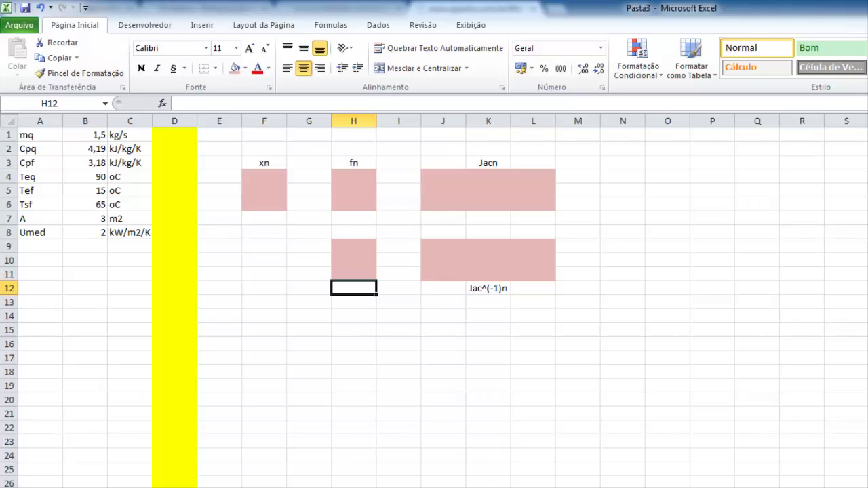
type("dxn")
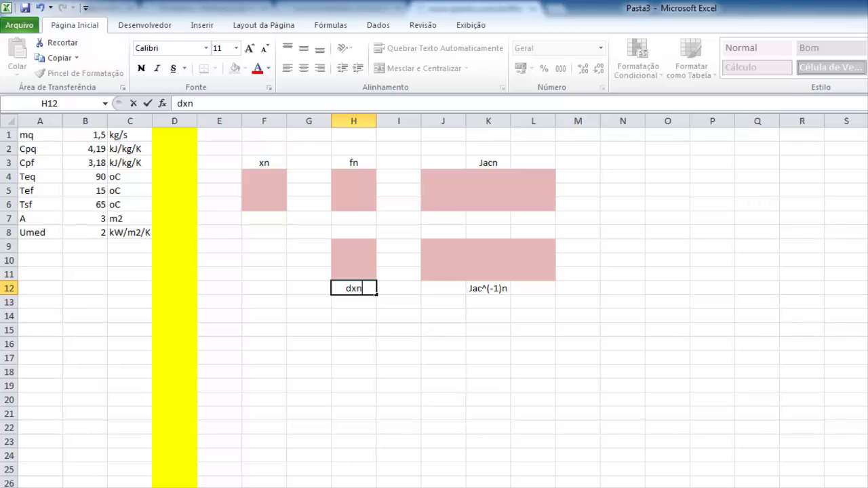
key("Return")
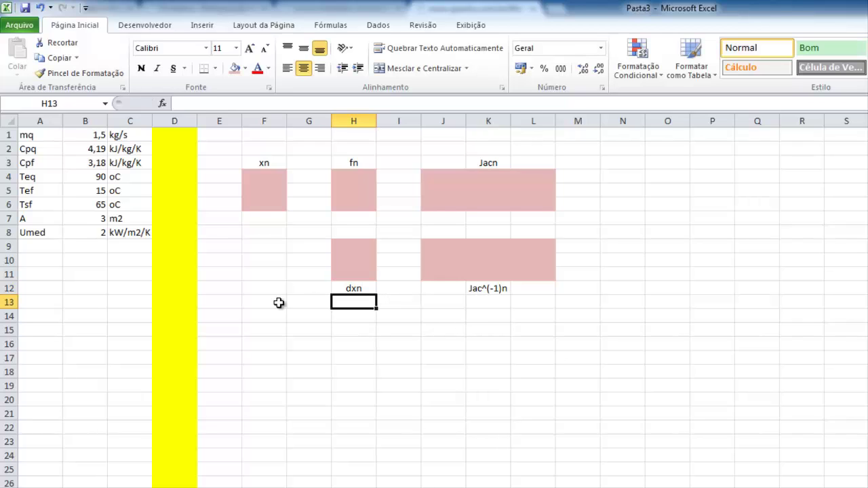
Fill cells F9:F11 with light red and enter the label xn+1 below them in F12
left_click_drag(275, 246, 270, 271)
left_click(229, 70)
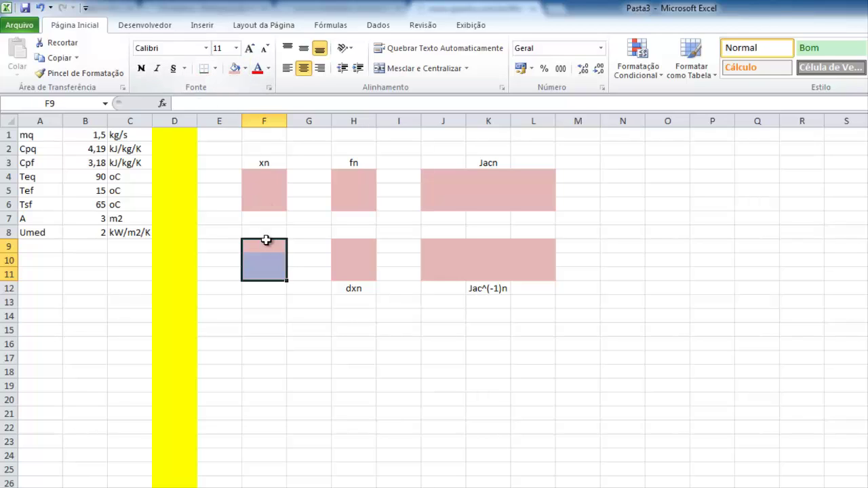
left_click(271, 288)
type("xn+1")
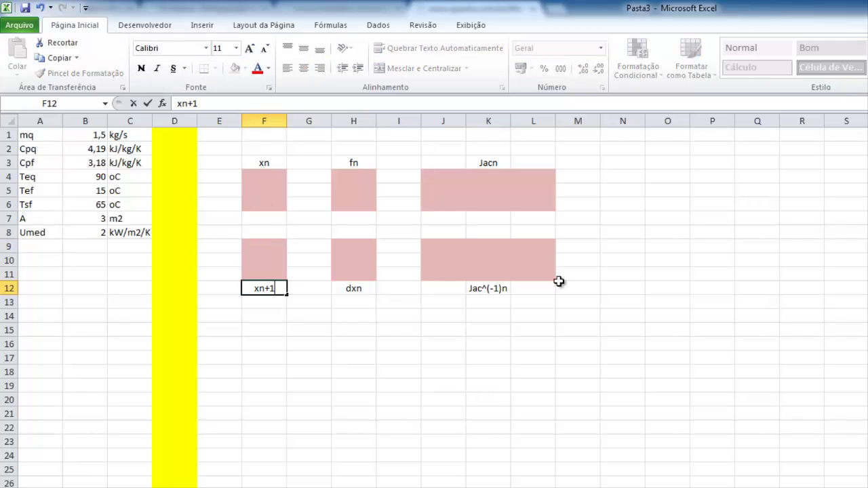
key("Return")
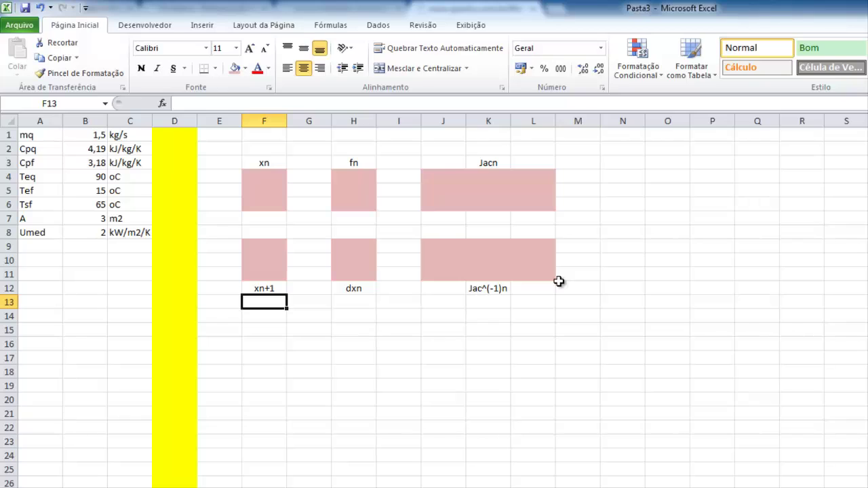
Label the rows of the xn column with Q in E4, Tsq in E5 and mf in E6
left_click(212, 175)
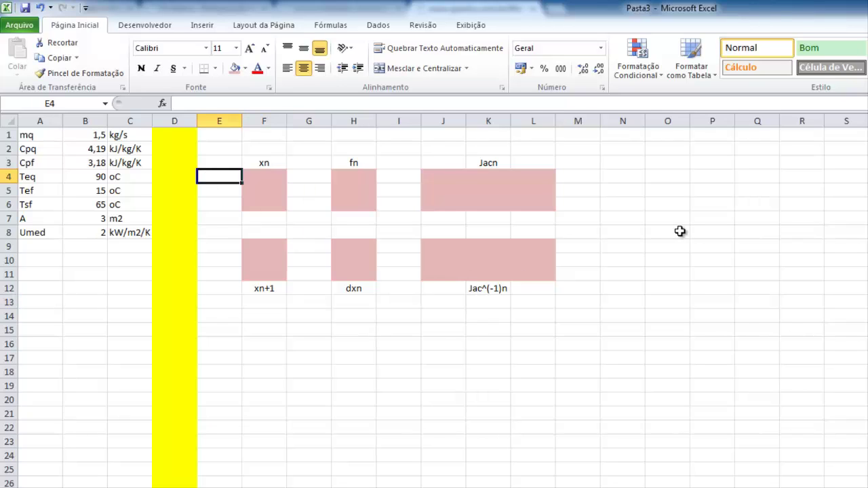
type("Q")
key("Return")
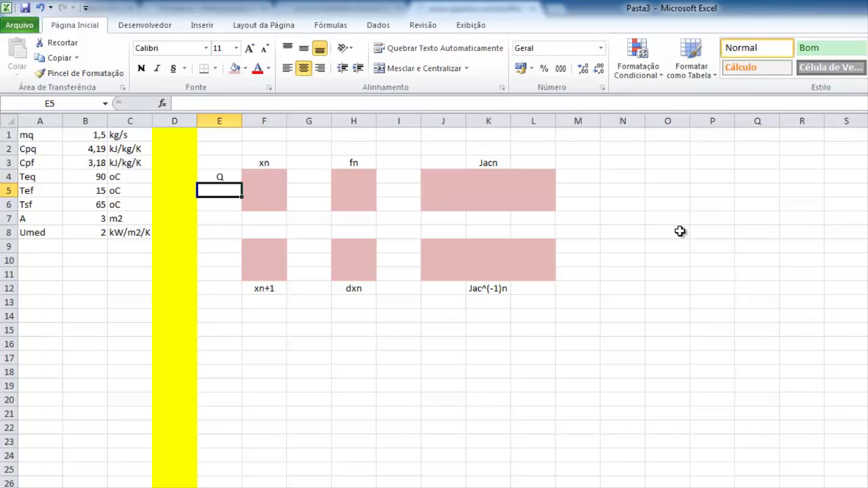
type("Tsq")
key("Return")
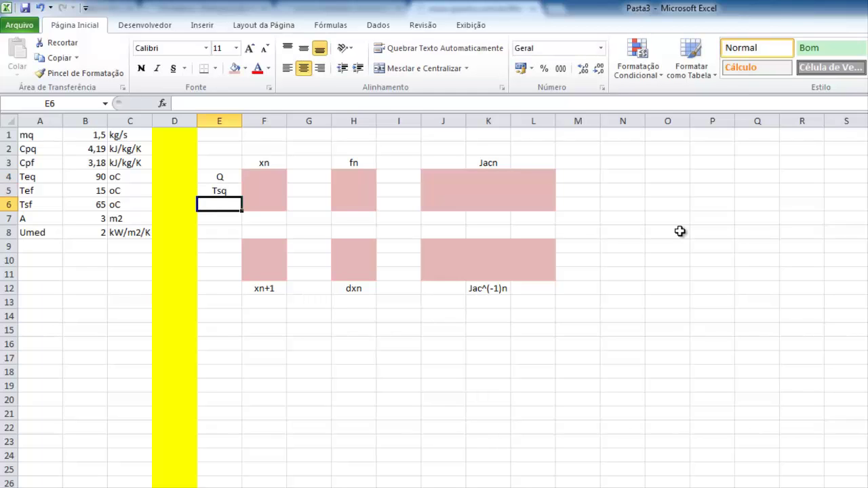
type("mf")
key("Return")
Label the rows of the xn+1 column with Q in E9, Tsq in E10 and mf in E11
key("Return")
key("Return")
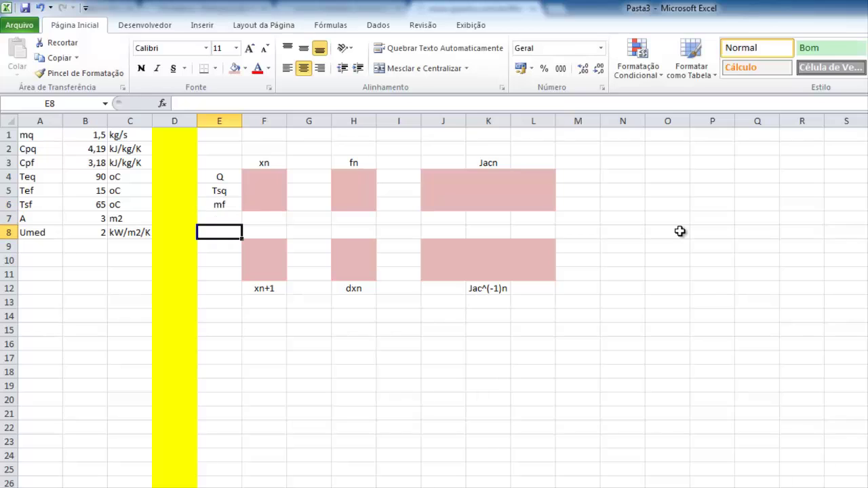
type("Q")
key("Return")
type("Tsq")
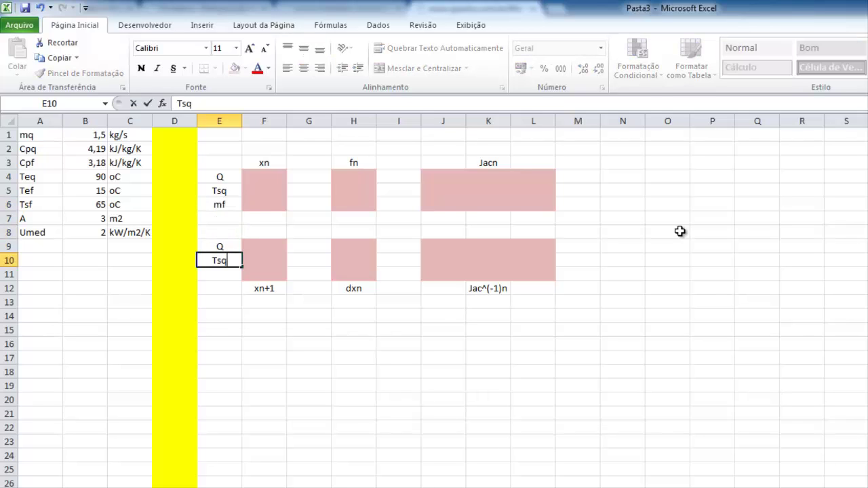
key("Return")
type("mf")
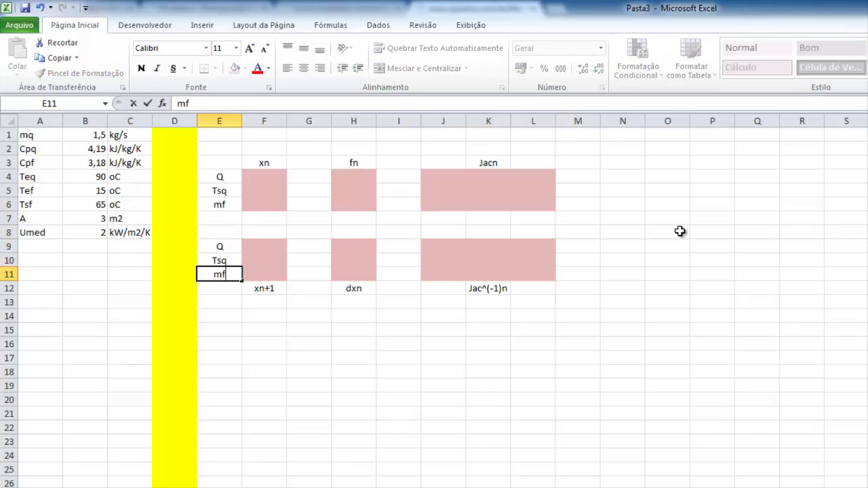
key("Return")
left_click(739, 274)
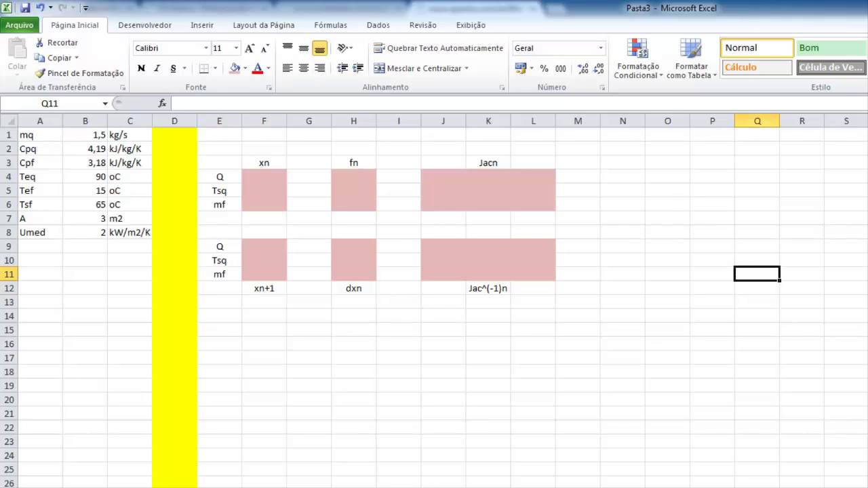
Enter the initial guesses in the xn column: 150 for Q, 80 for Tsq and 1 for mf
left_click(264, 175)
left_click(844, 54)
type("15")
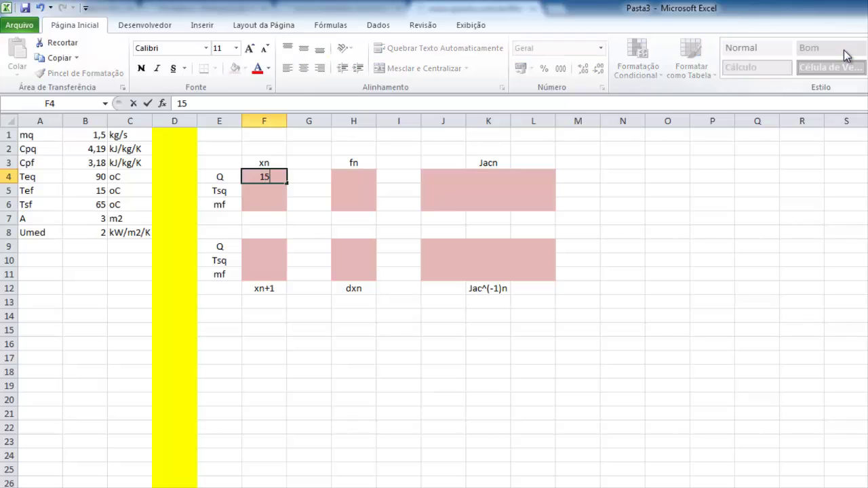
type("0")
key("Return")
type("80")
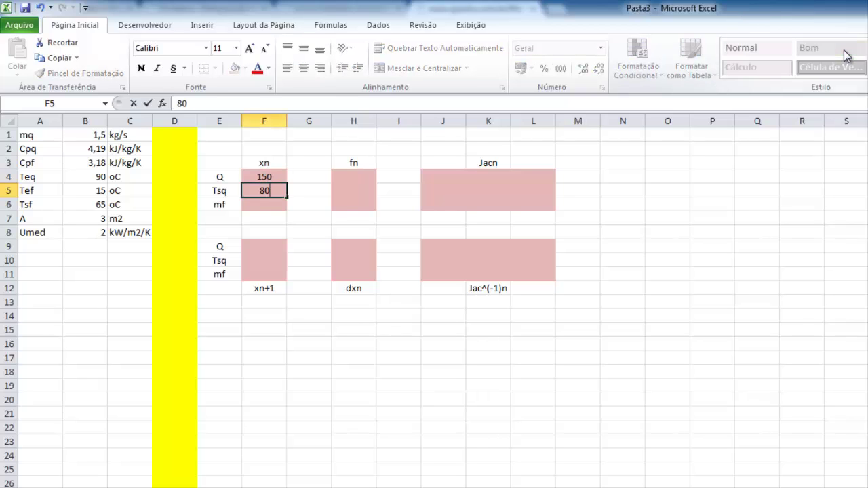
key("Return")
type("1")
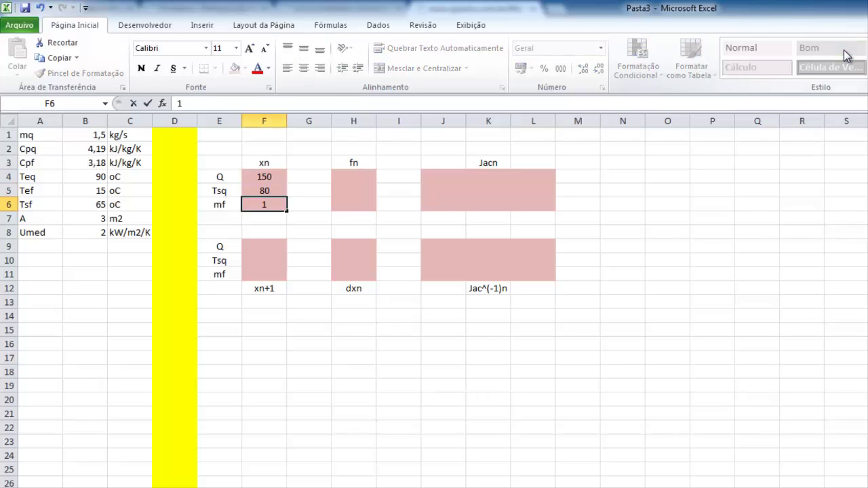
key("Return")
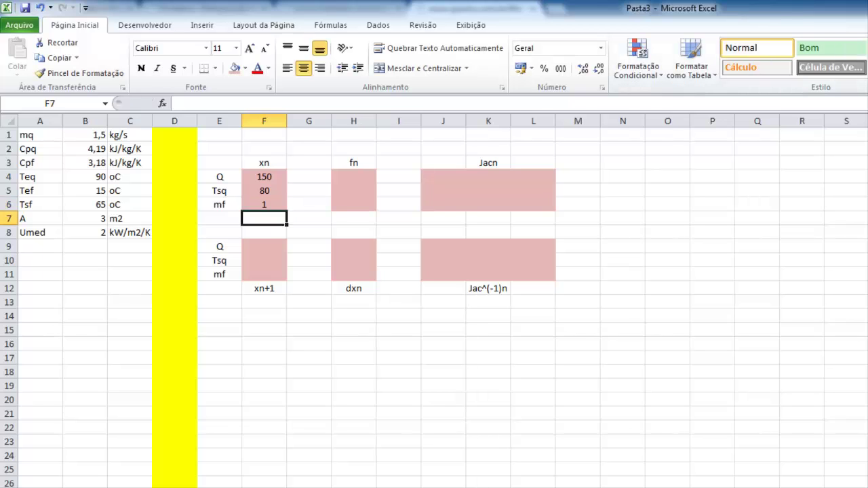
Place four straight arrows clockwise around the blocks: along row 2, down column M, back between rows 13 and 14, and up beside column E
left_click_drag(419, 486, 441, 149)
left_click(790, 287)
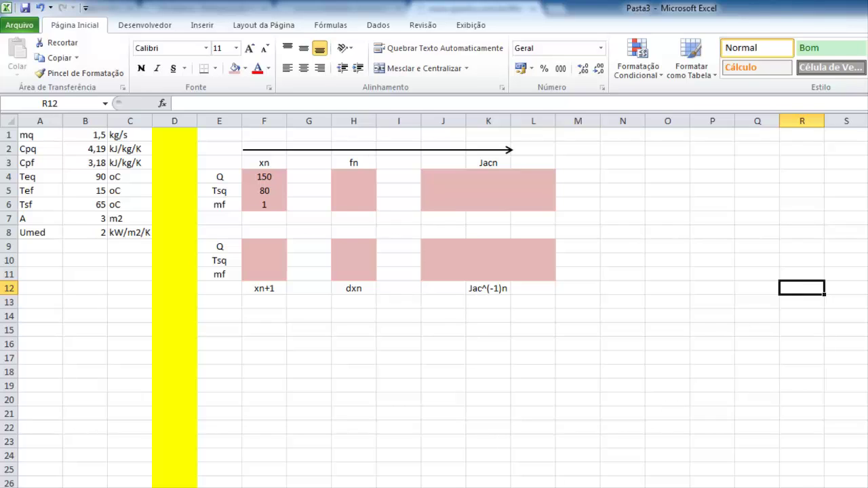
left_click_drag(602, 486, 574, 228)
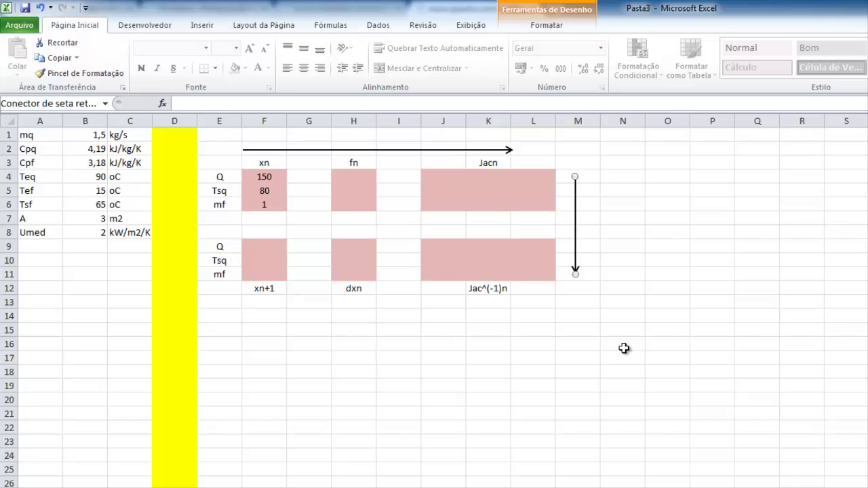
left_click_drag(421, 487, 416, 311)
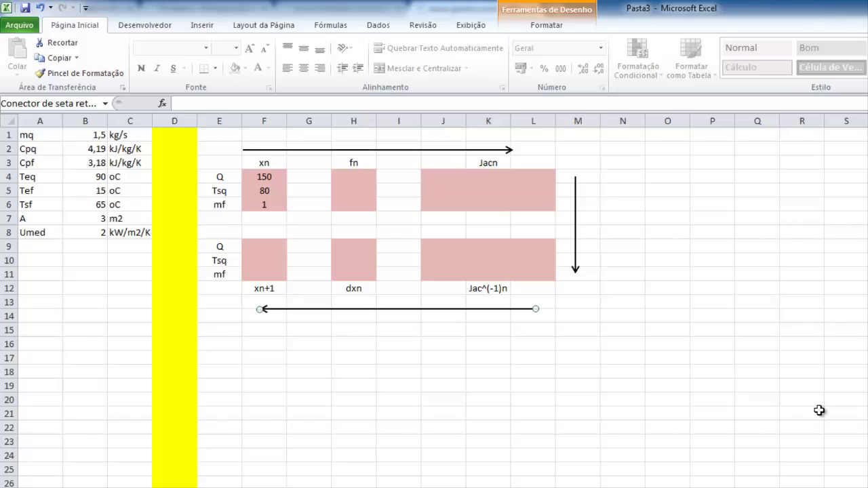
left_click_drag(193, 486, 207, 224)
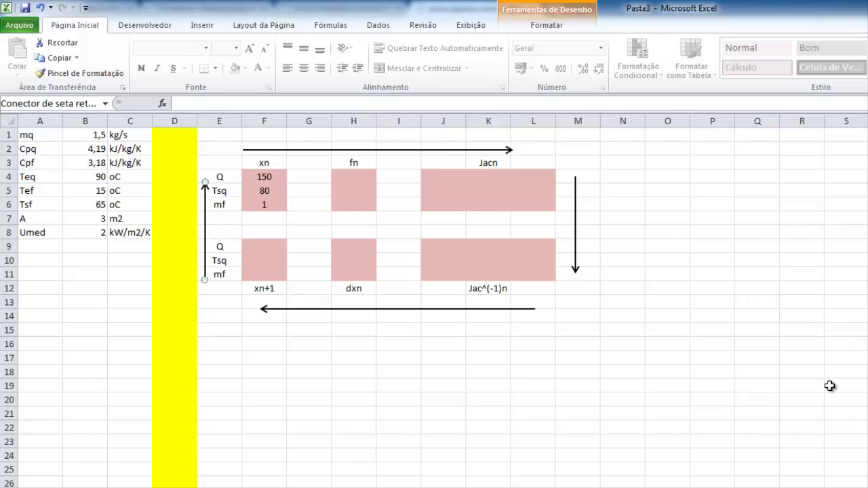
left_click(830, 387)
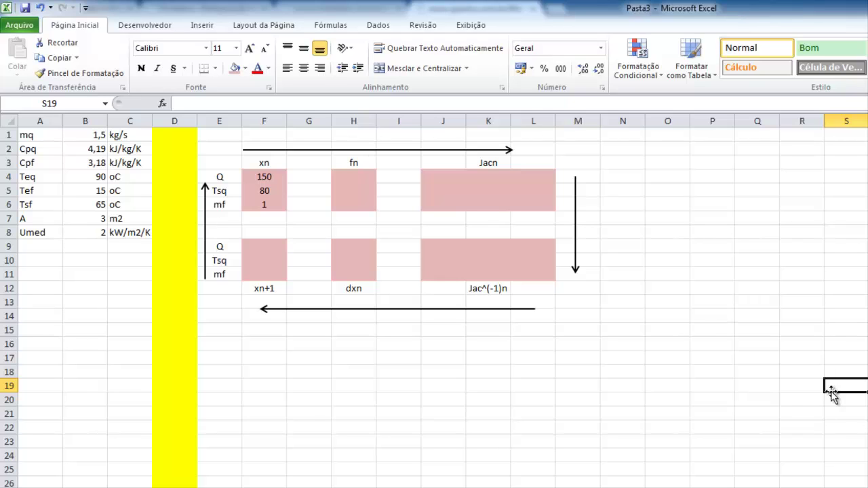
Enter the first fn formula in H4 as =F4-mq*Cpq*(Teq-F5)
left_click(351, 166)
key("Down")
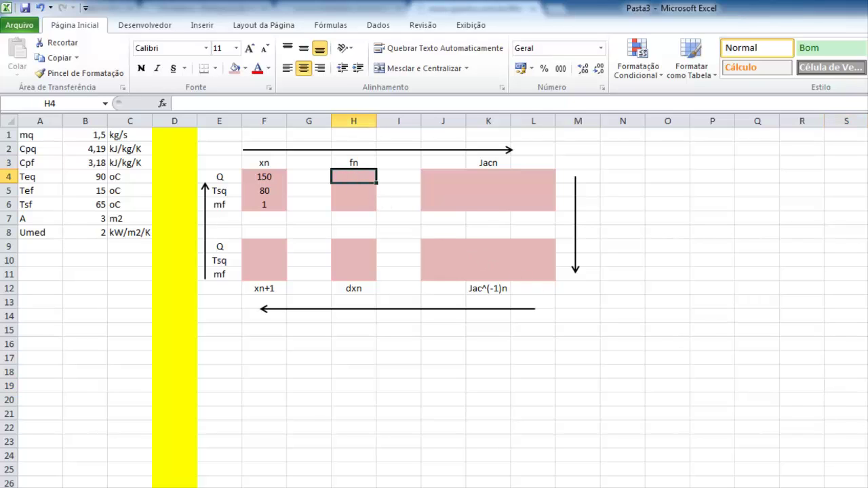
type("=")
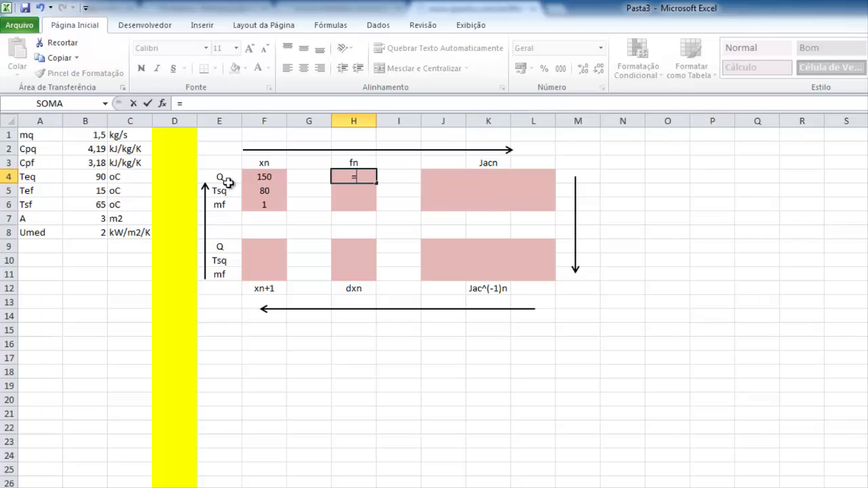
left_click(258, 177)
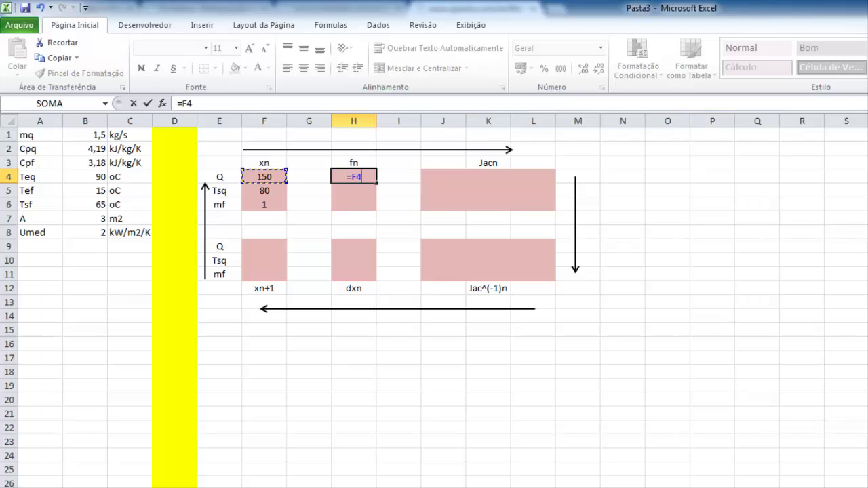
type("-mq*Cpq")
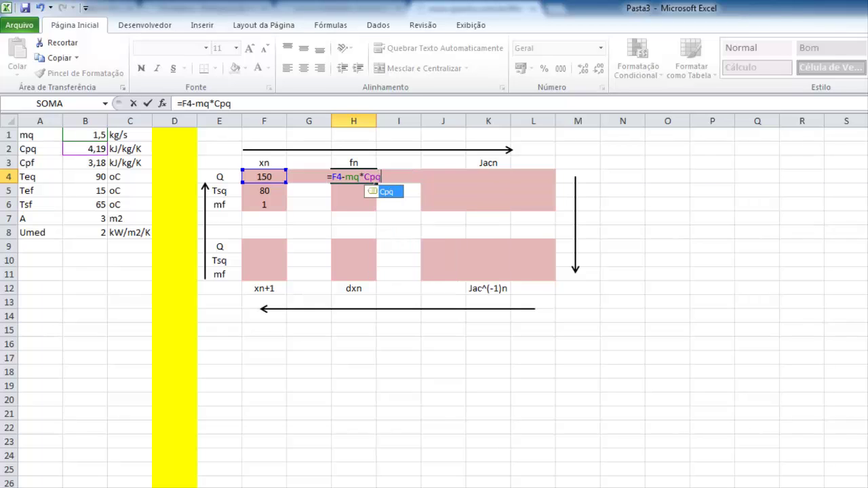
type("*(")
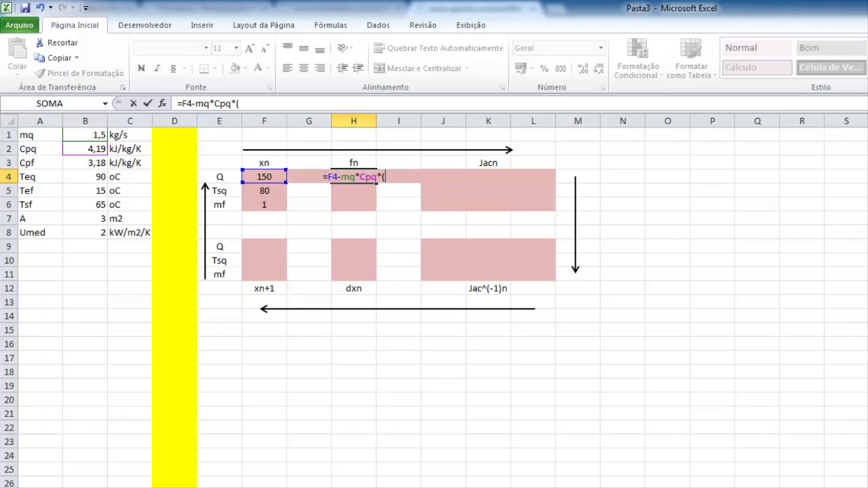
type("Teq-")
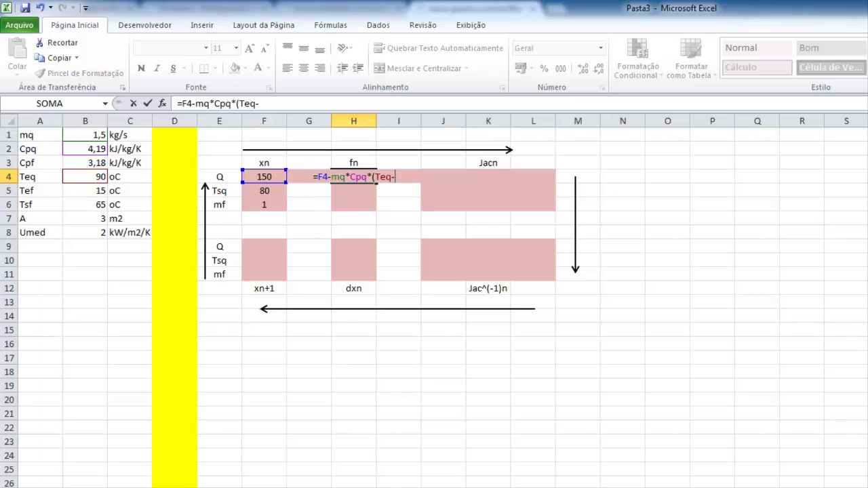
left_click(257, 190)
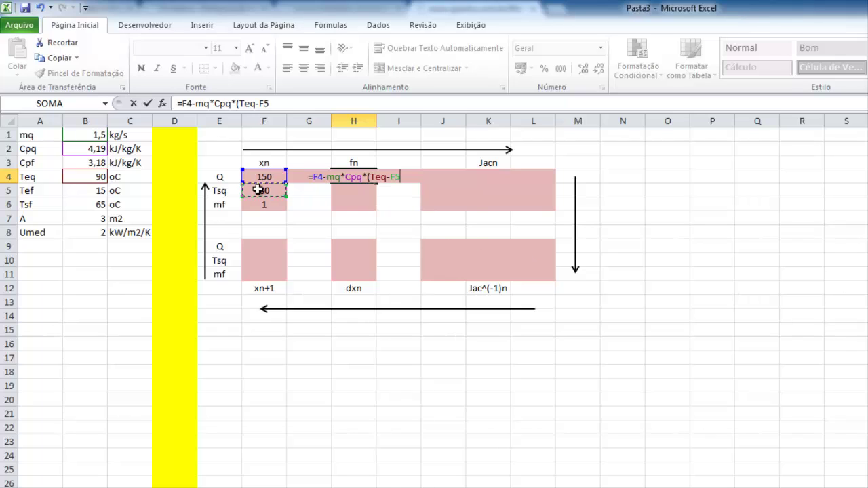
type(")")
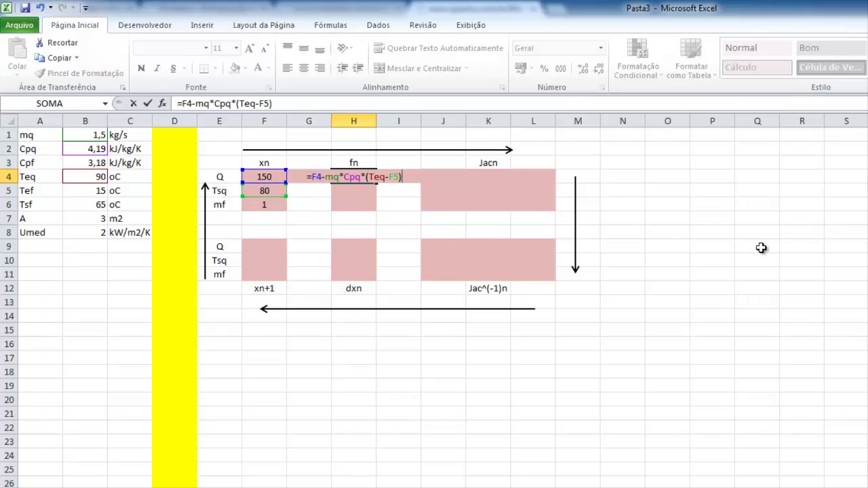
key("Return")
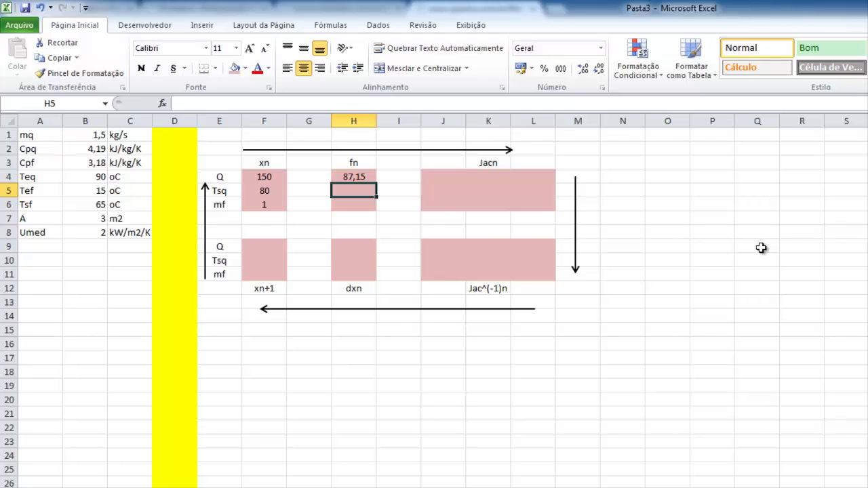
Enter the second fn formula in H5 as =F4-F6*Cpf*(Tsf-Ef)
type("=")
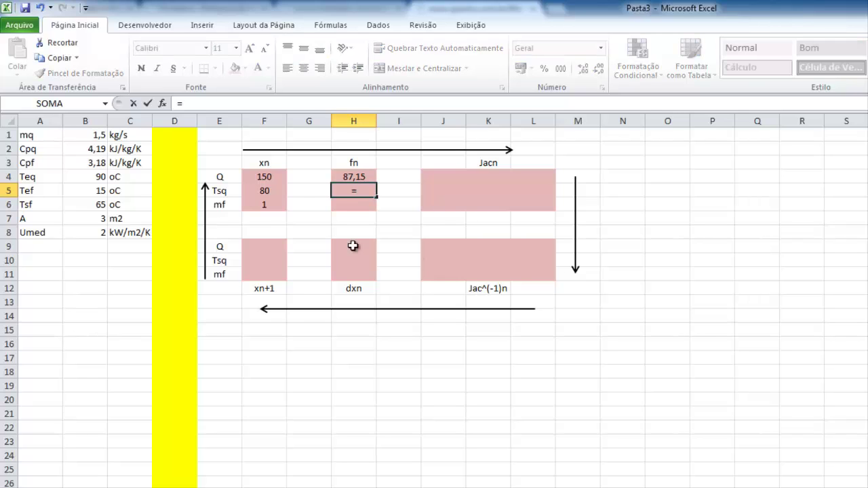
left_click(271, 184)
type("-")
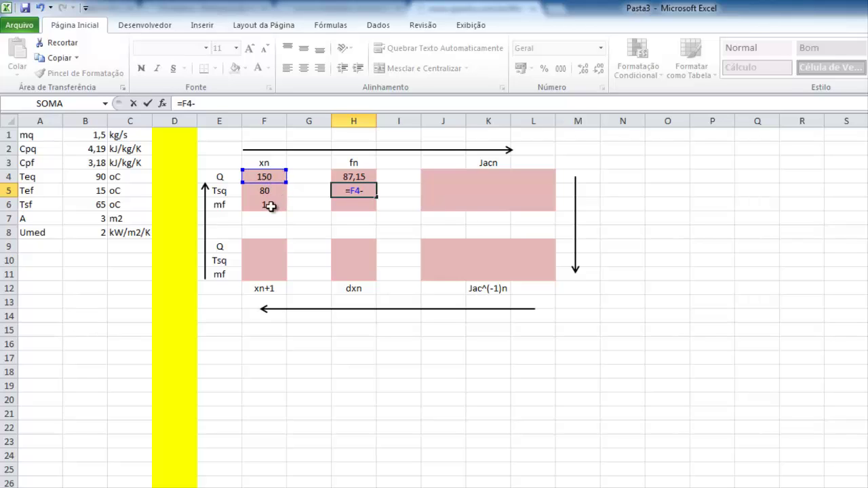
left_click(271, 207)
type("*Cpf*(T")
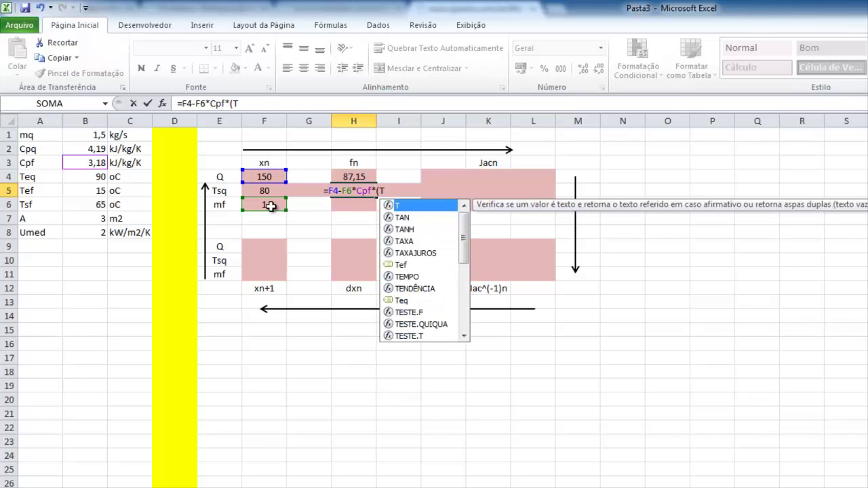
type("sf-")
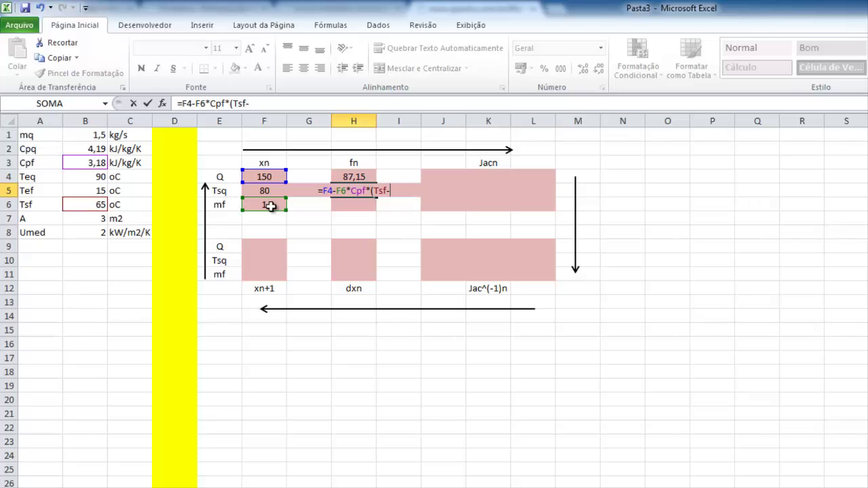
type("Ef)")
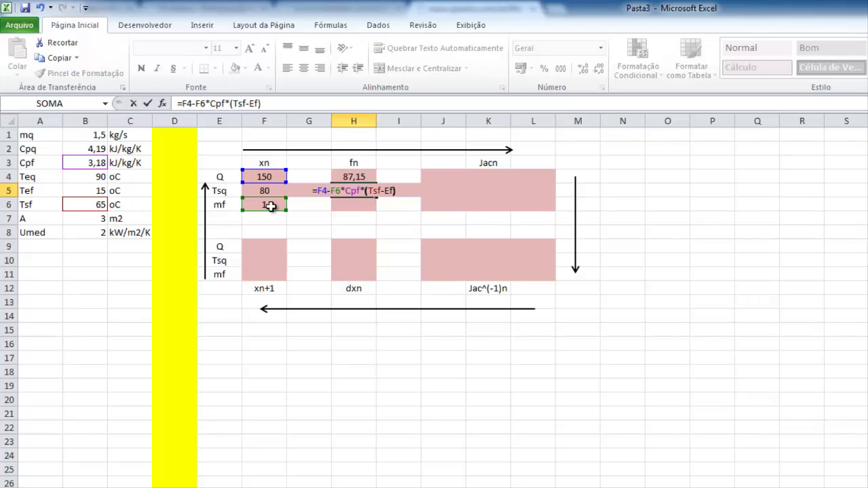
key("Return")
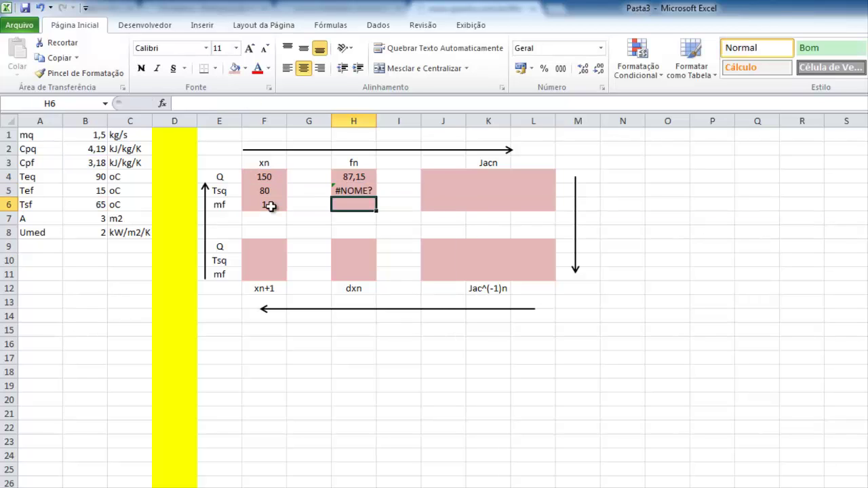
Correct the misspelled name in the H5 formula so it reads =F4-F6*Cpf*(Tsf-Tef)
key("Up")
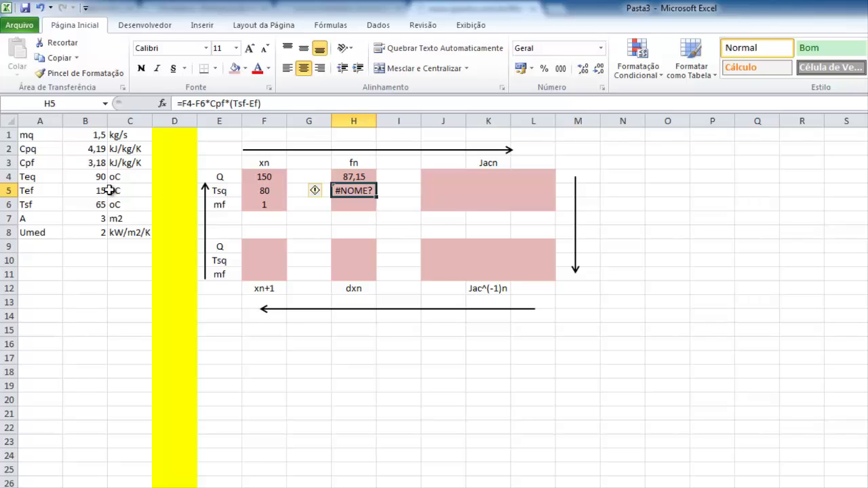
left_click(366, 104)
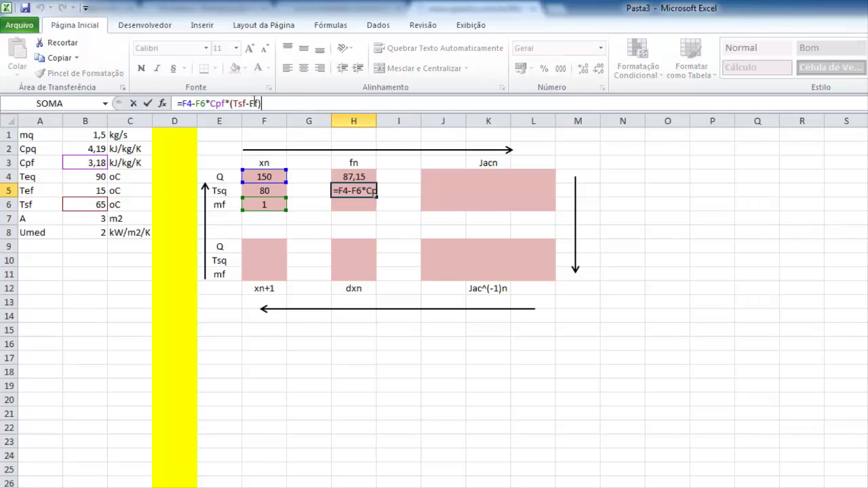
left_click(251, 103)
key("BackSpace")
type("Te")
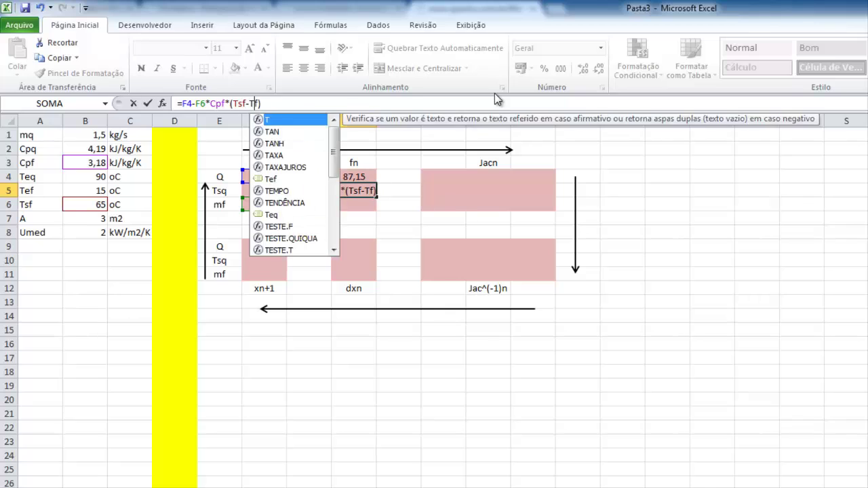
key("Return")
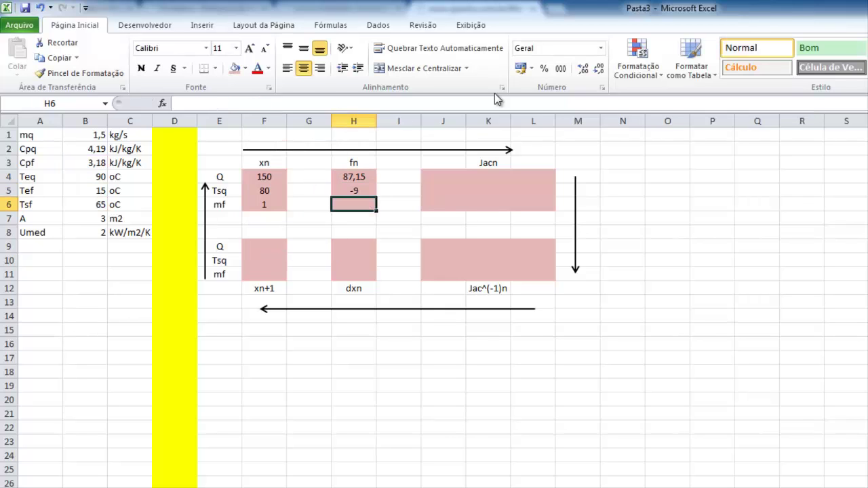
Enter the third fn formula in H6 as =(Teq-Tef)-(F5-Tsf)*exp(Umed*A*(1/mq/Cpq+1/f6/Cpf))
type("=")
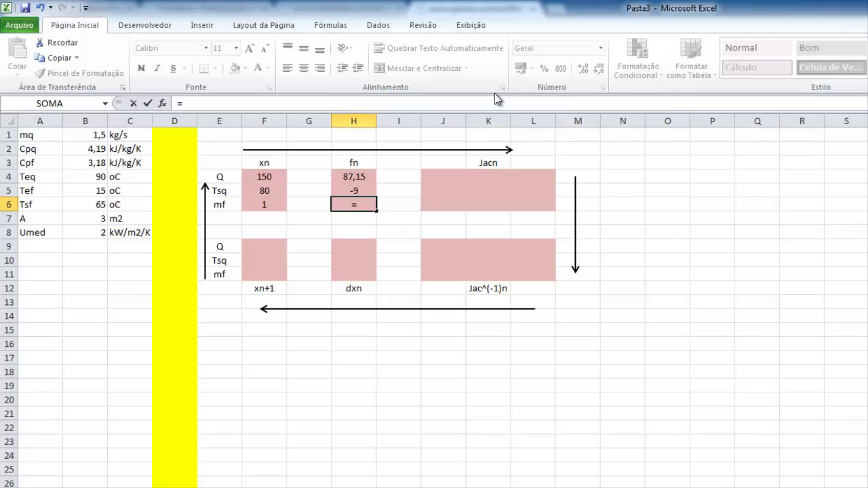
type("(Teq")
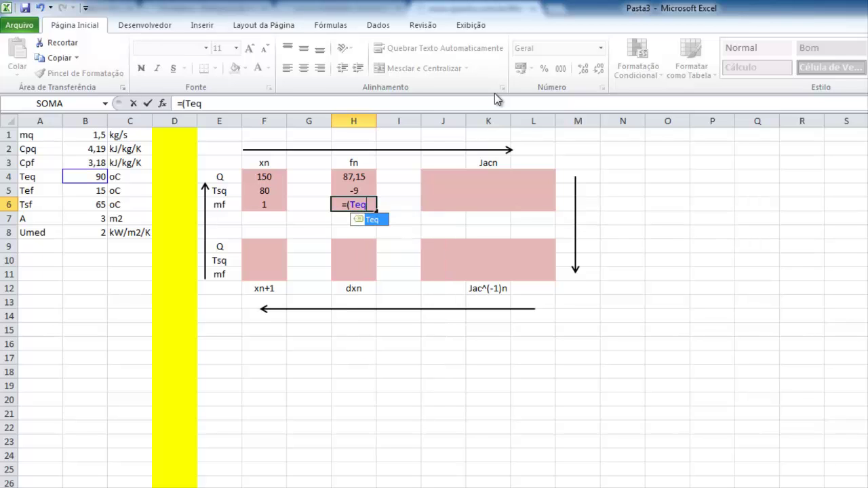
type("-Tef)")
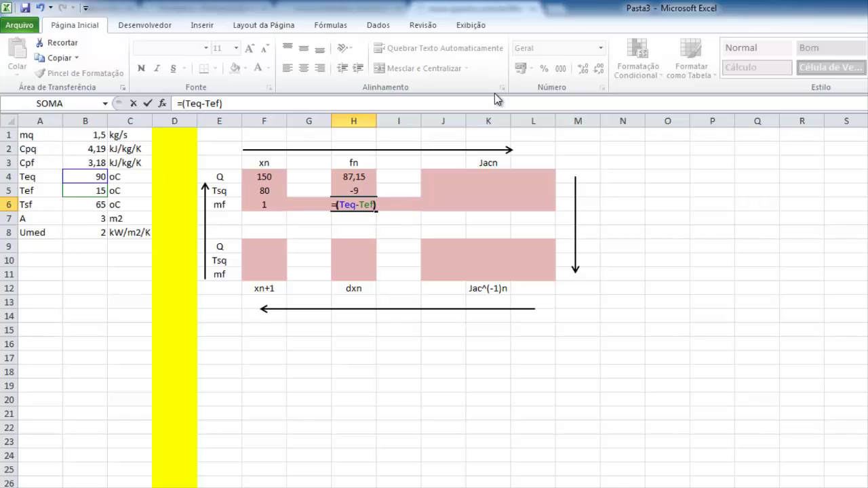
type("-(")
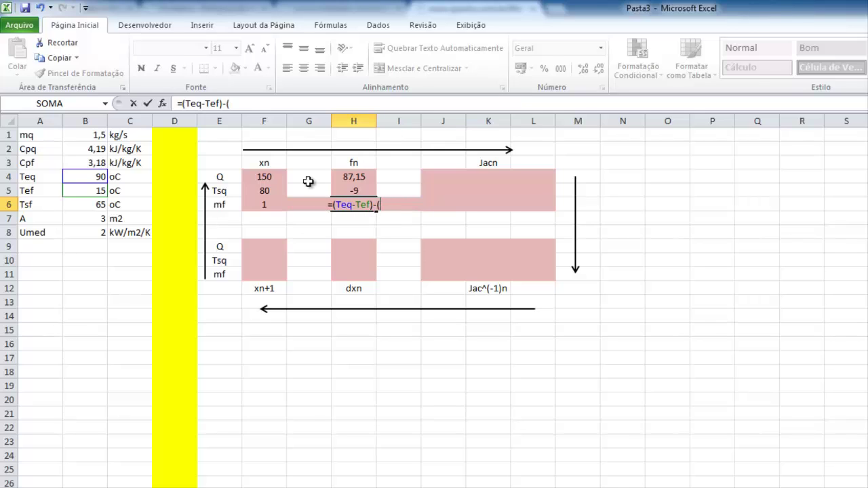
left_click(273, 190)
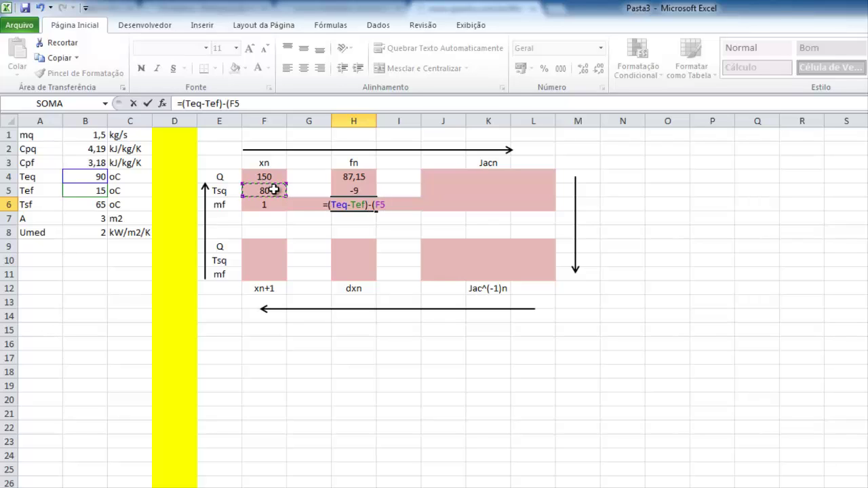
type("-T")
type("sf)(")
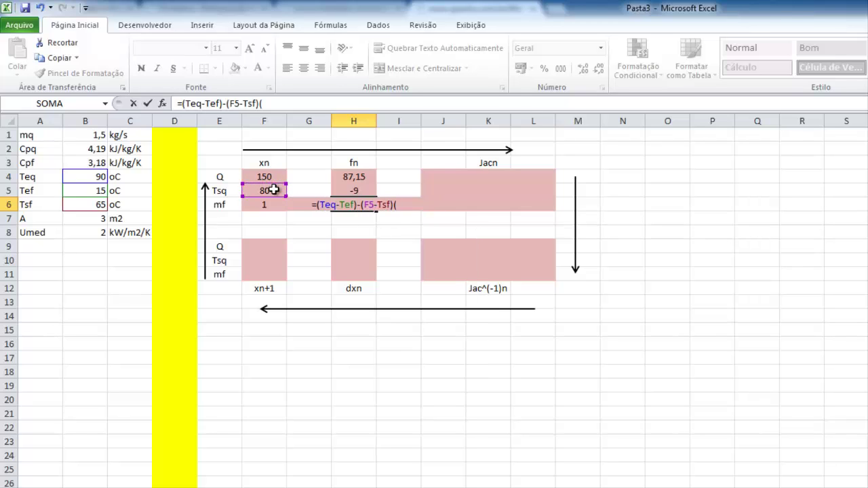
key("BackSpace")
type("*")
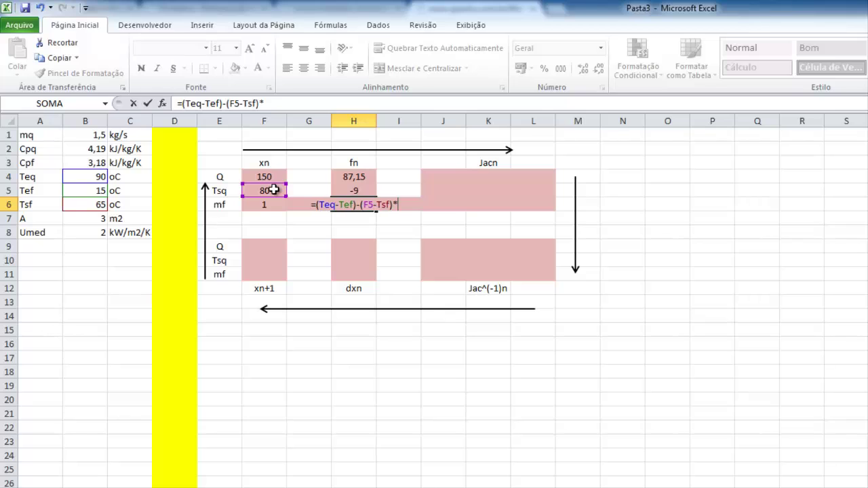
type("exp(")
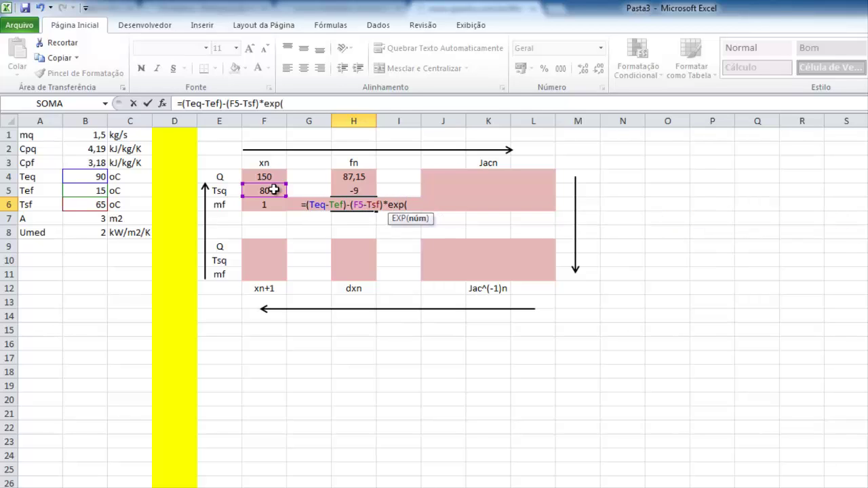
type("Umed")
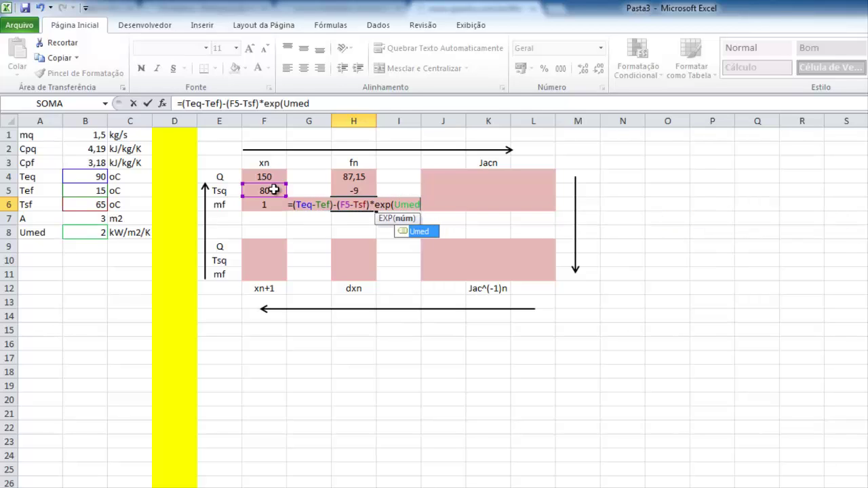
type("*A*")
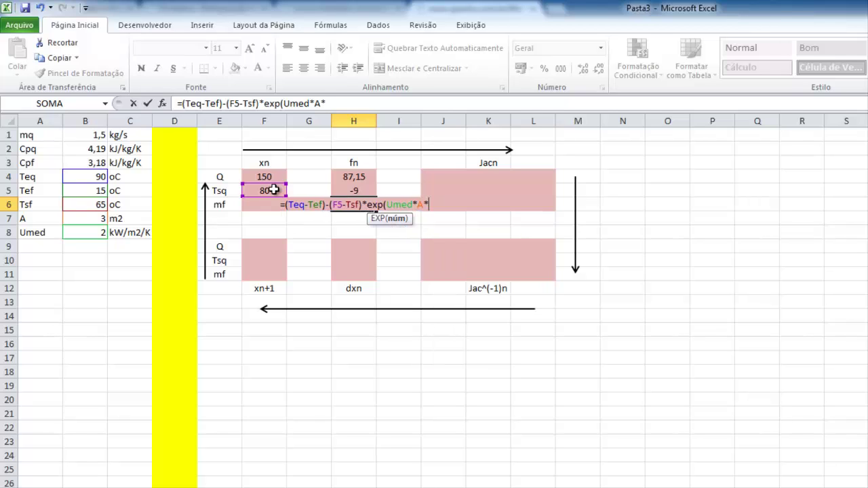
type("(1/")
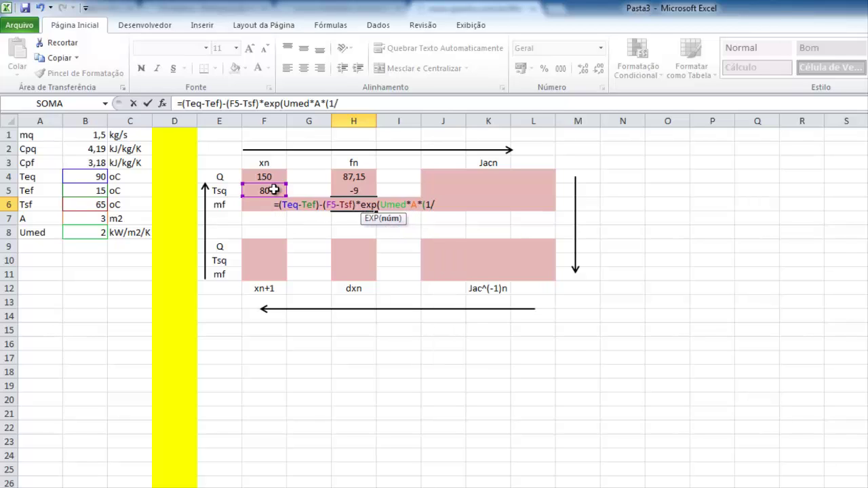
type("mq/")
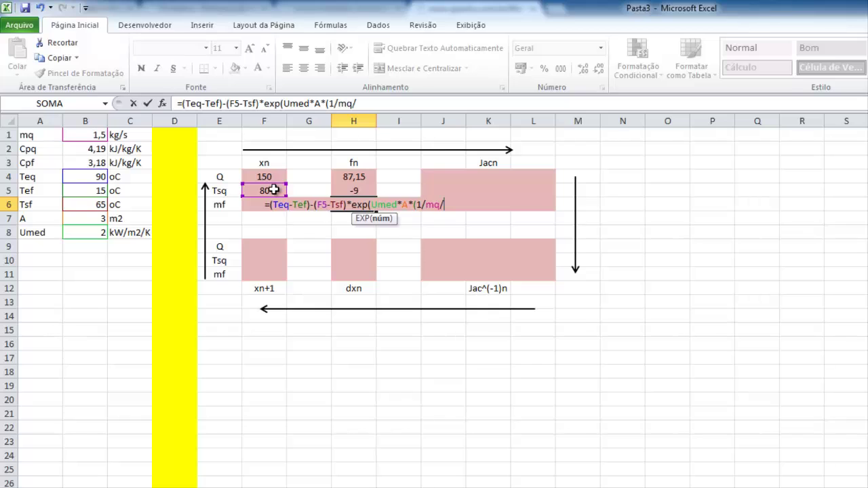
type("Cpq+1/")
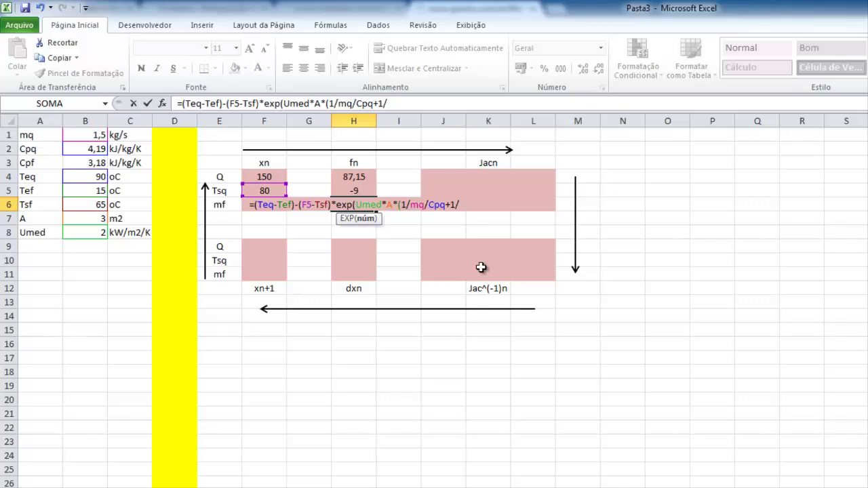
type("f6/")
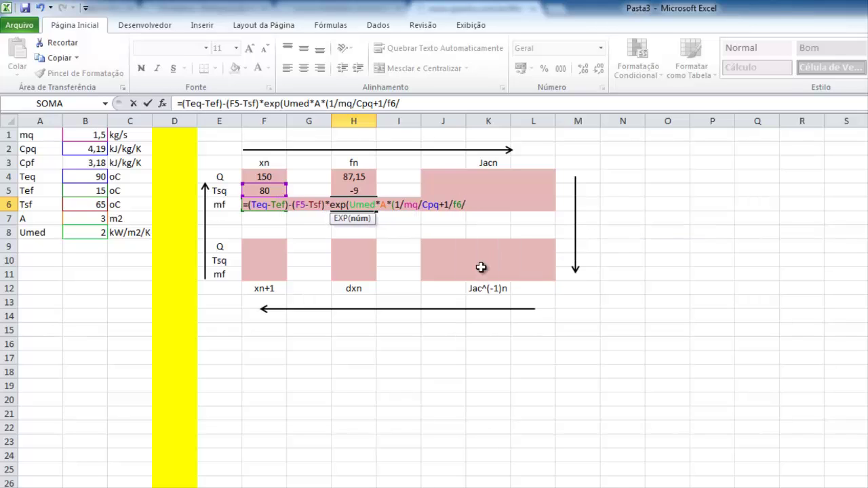
type("Cpf")
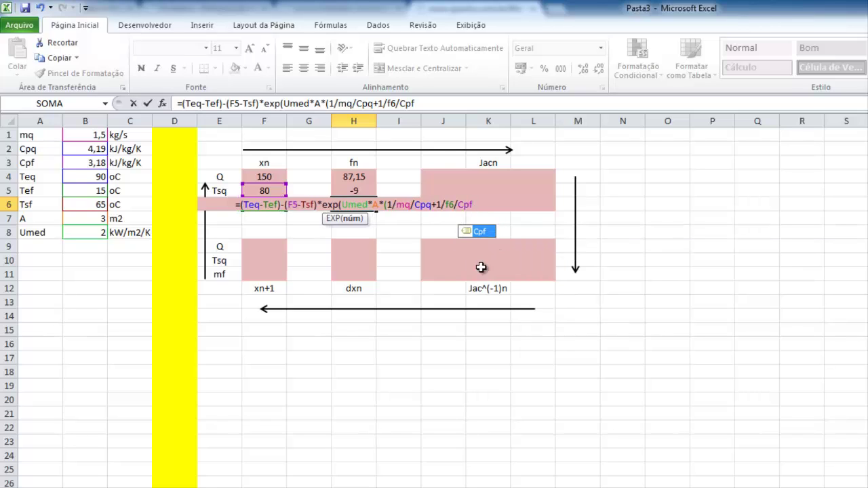
type(")")
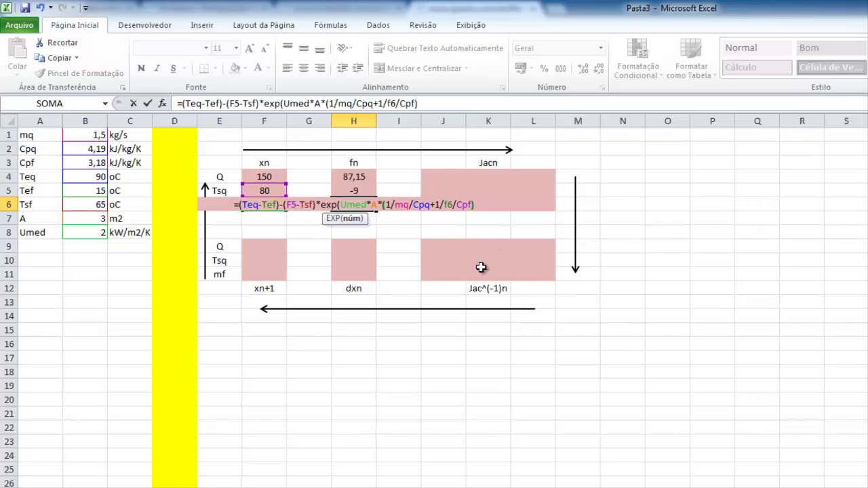
type(")")
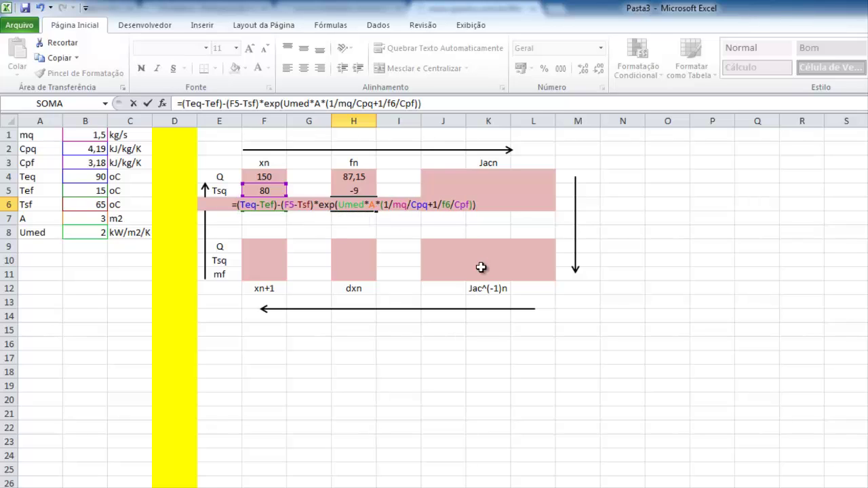
key("Return")
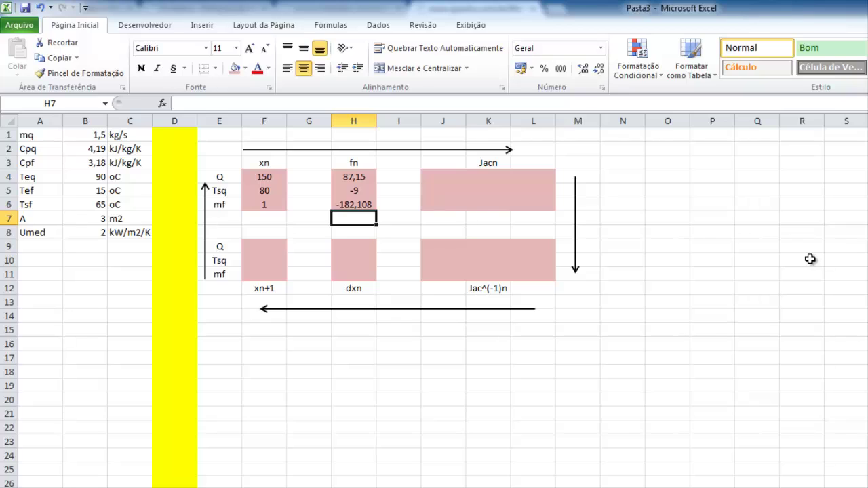
Start the Jacobian's first row by entering =1 in J4 and =mq*Cpq in K4
left_click(442, 175)
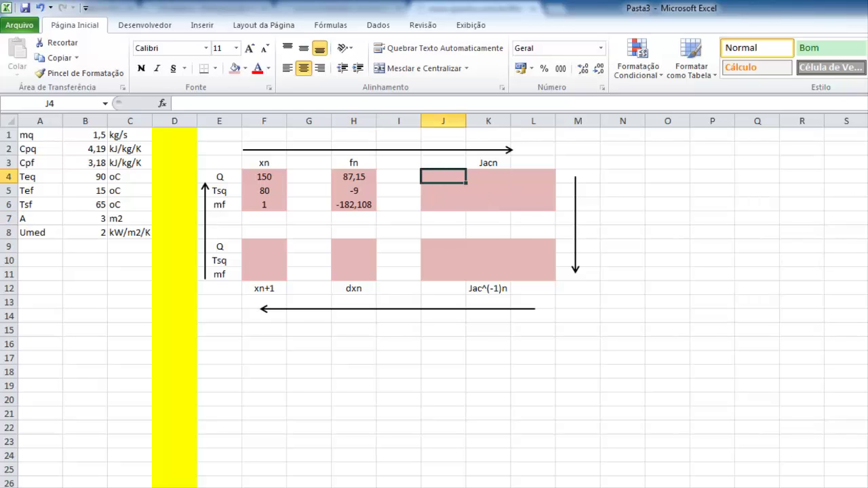
type("=1")
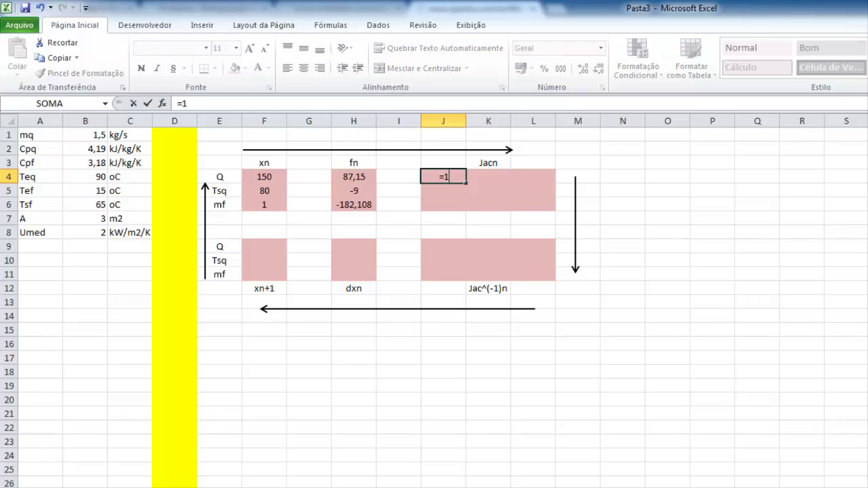
key("Tab")
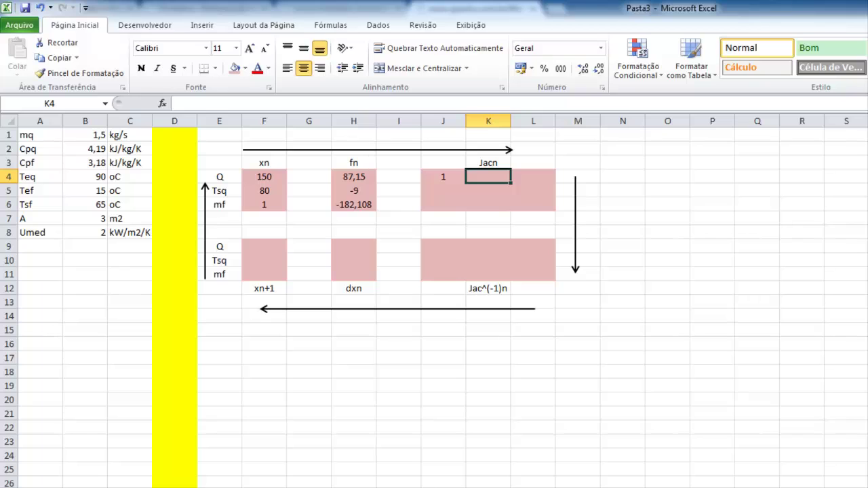
type("=")
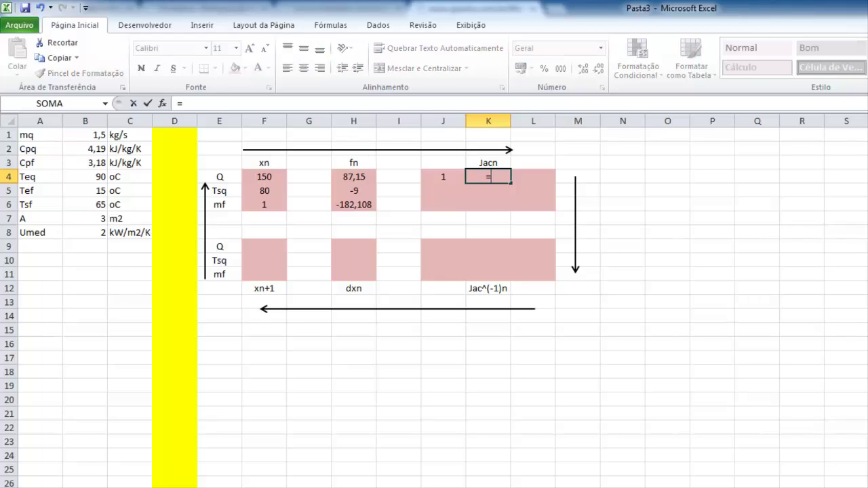
type("mq")
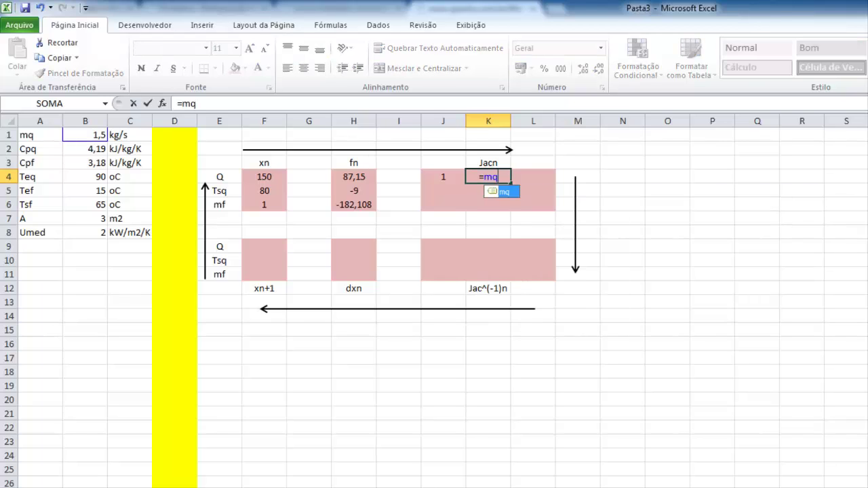
type("*Cpq")
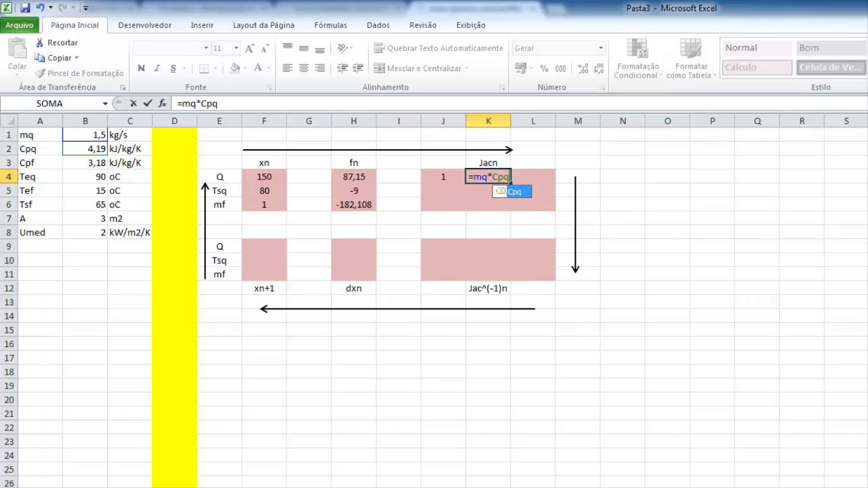
key("Return")
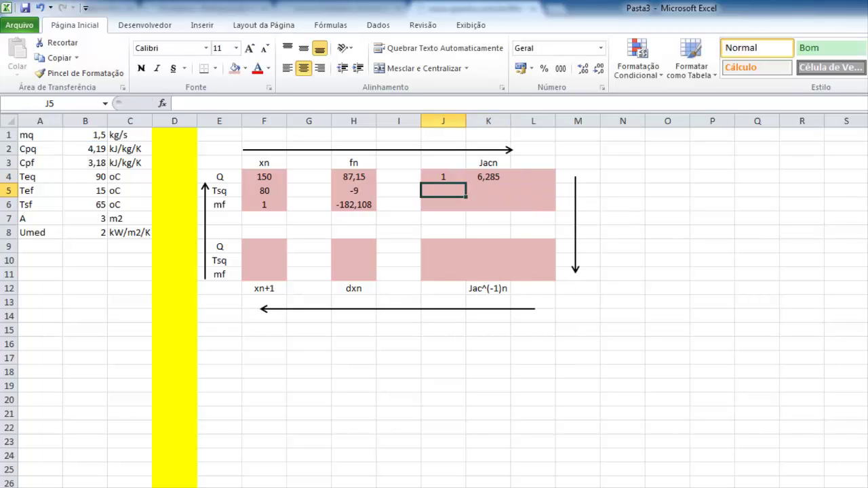
Complete the Jacobian's first row by entering 0 in L4
key("Right")
key("Right")
key("Up")
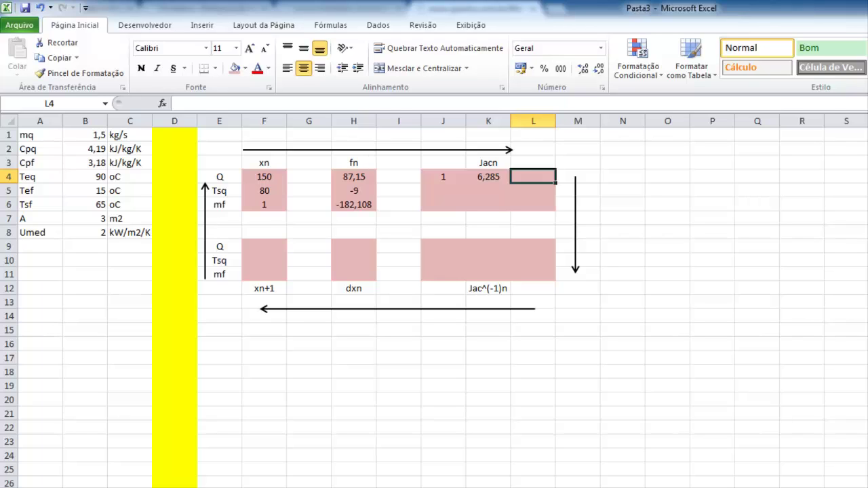
type("0")
key("Return")
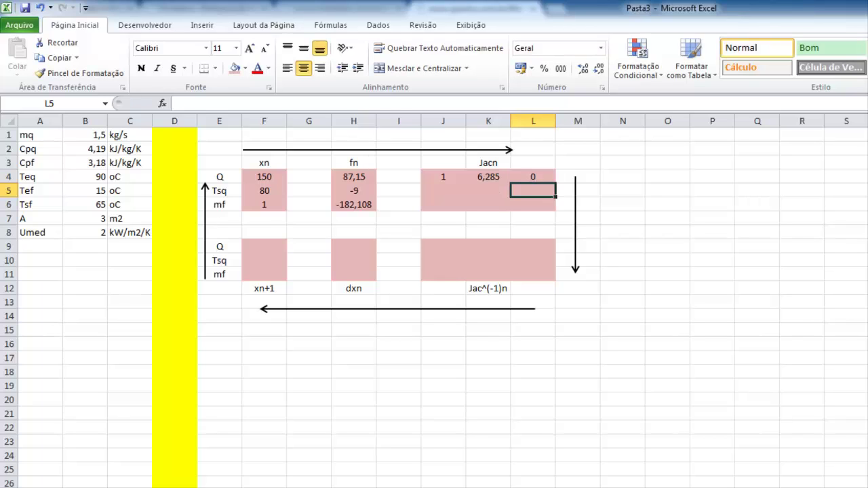
Start the Jacobian's second row by entering 1 in J5 and 0 in K5
left_click(440, 191)
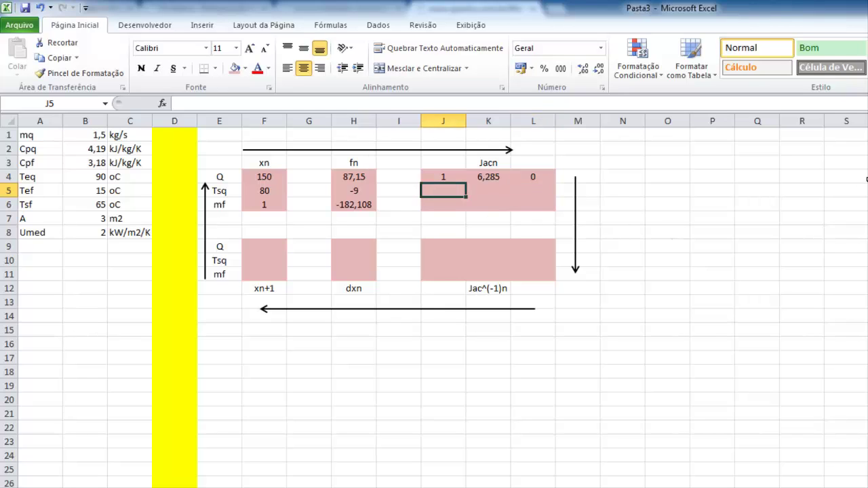
type("1")
key("Tab")
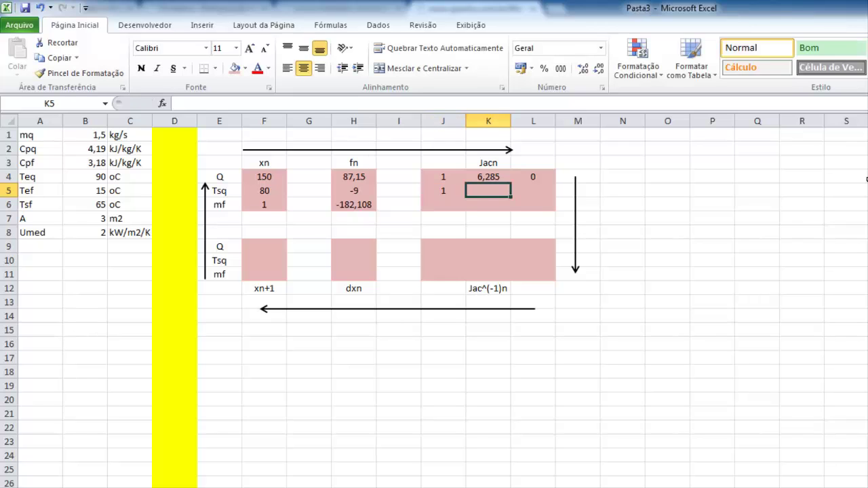
type("0")
key("Tab")
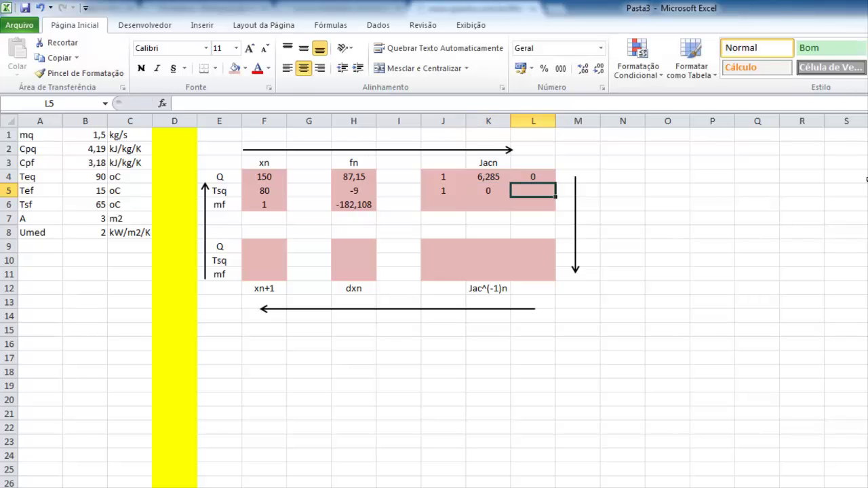
Complete the Jacobian's second row by entering =-Cpf*(Tsf-Tef) in L5
type("=-")
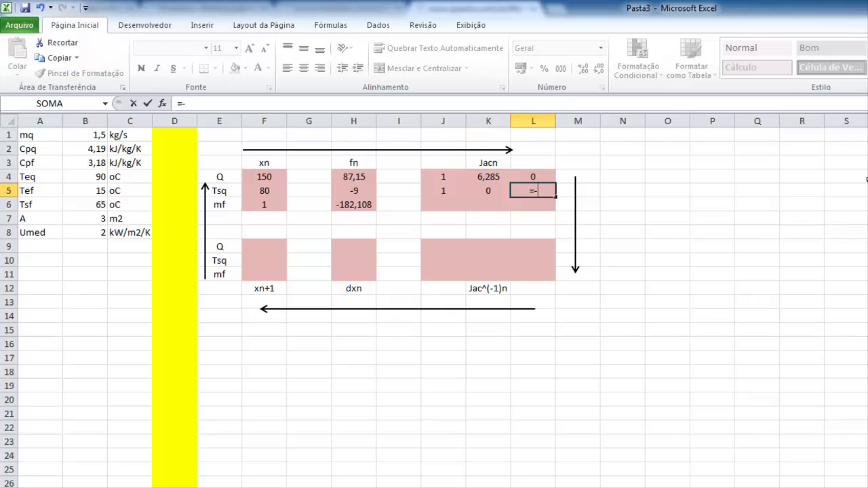
type("Cpf*")
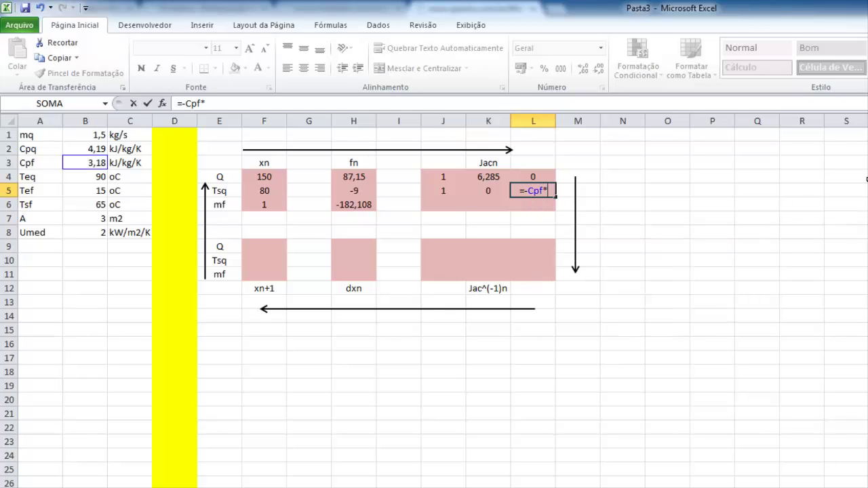
type("(Tsf")
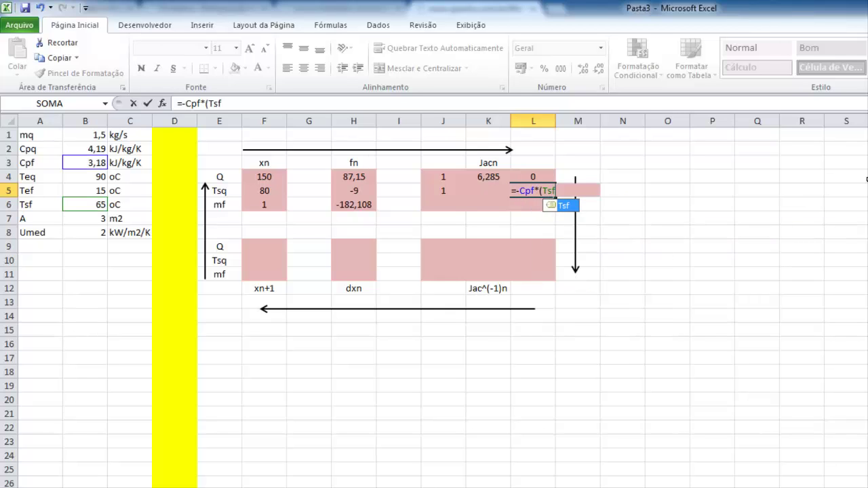
type("-Tef)")
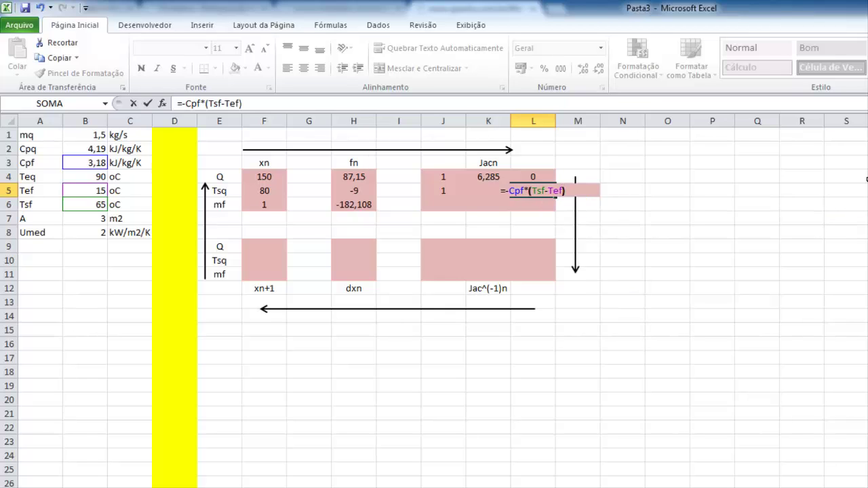
key("Return")
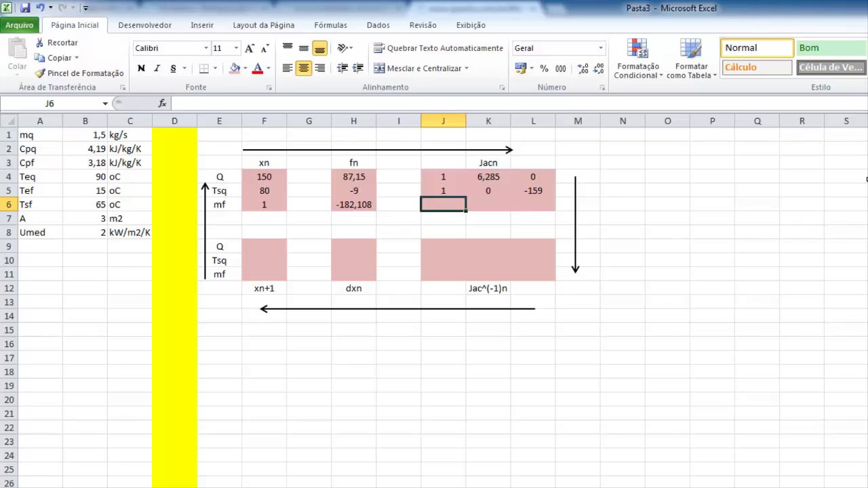
Start the Jacobian's third row by entering =0 in J6 and =-EXP(Umed*A*(1/mq/Cpq+1/F6/Cpf)) in K6
type("=0")
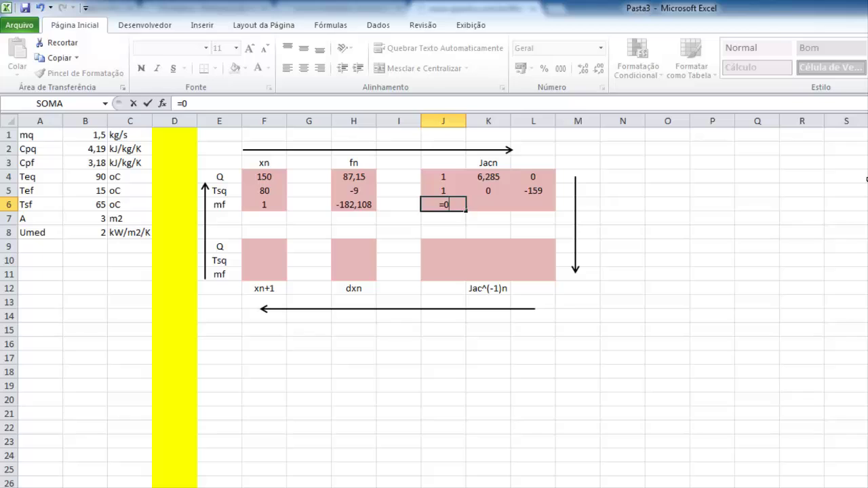
key("Tab")
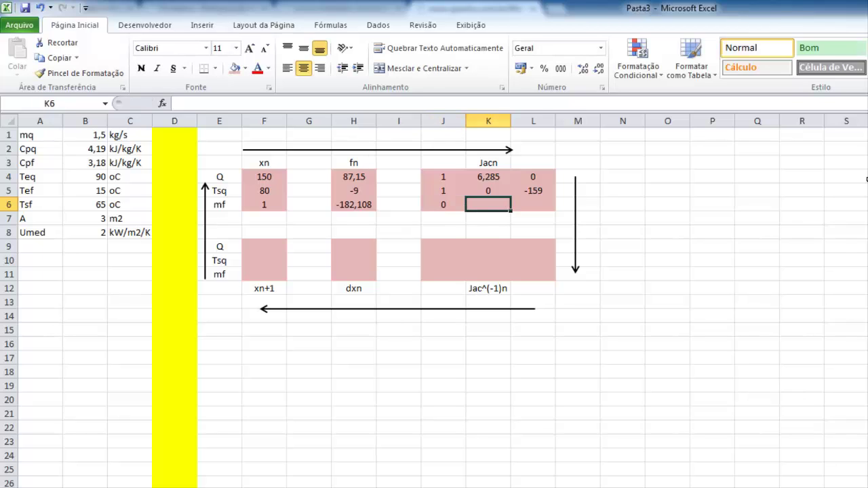
type("=")
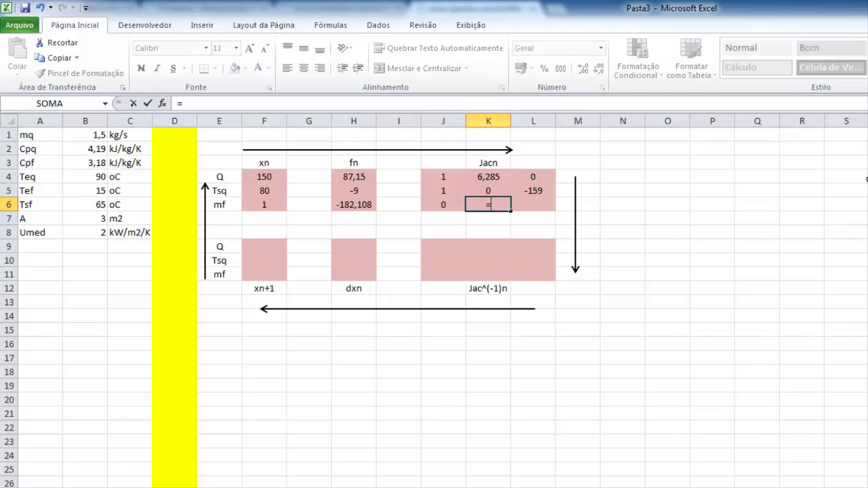
type("-exp")
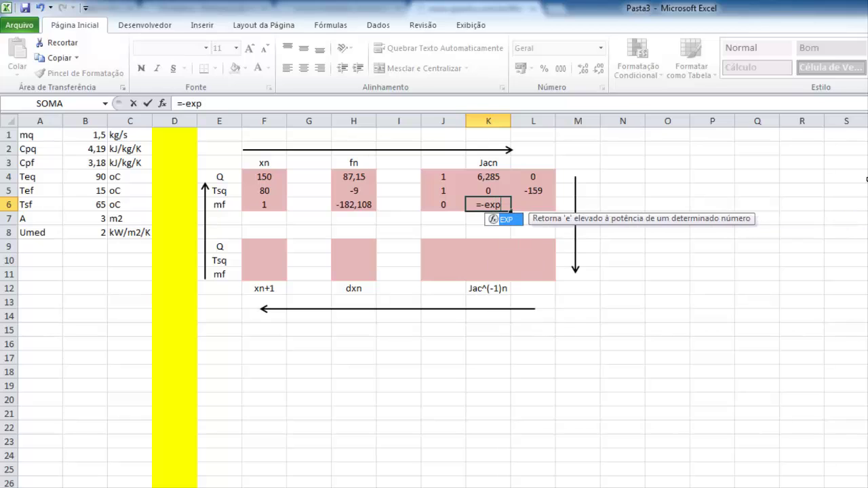
type("(Ume")
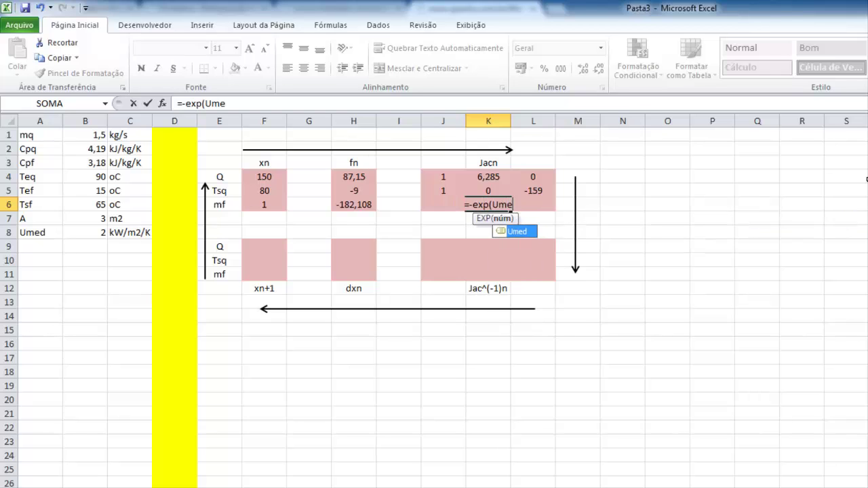
type("d*A*(")
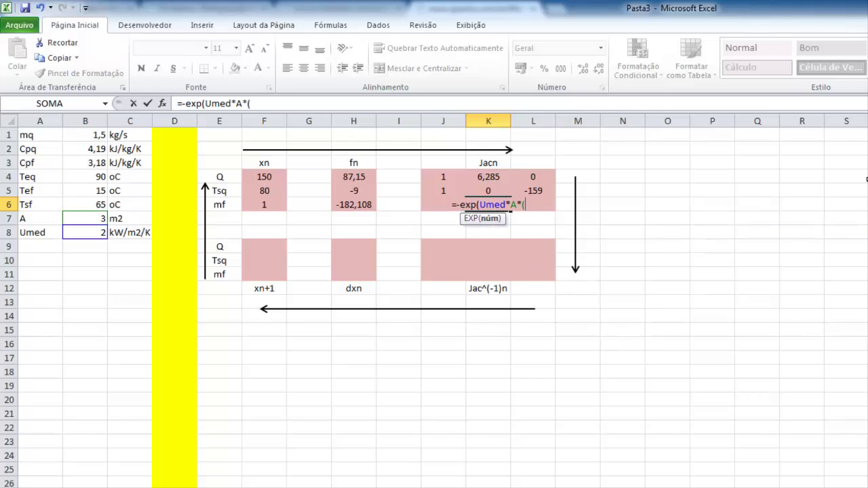
type("1/mq")
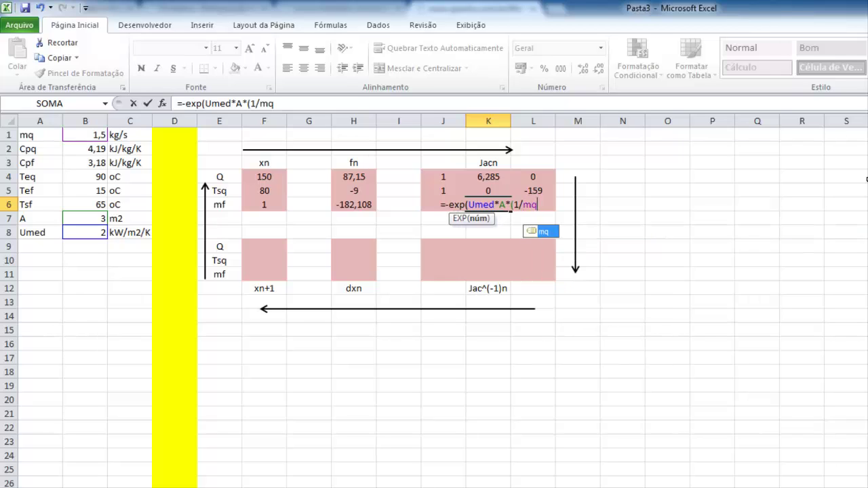
type("/Cpq")
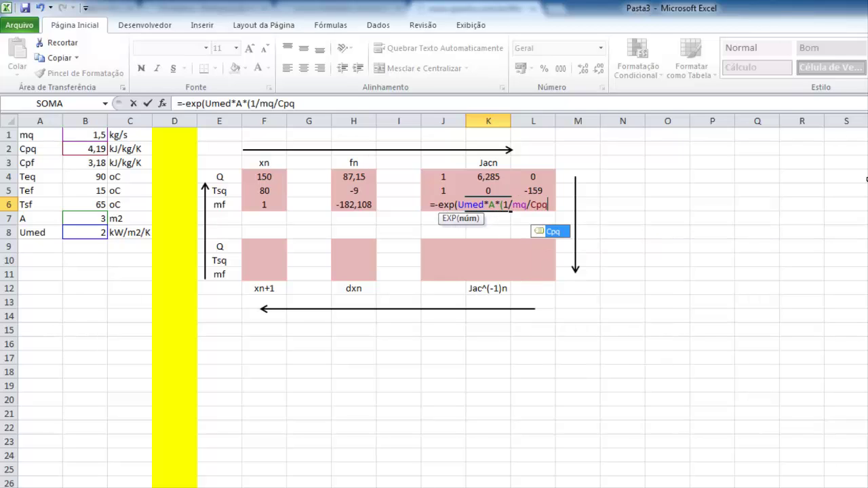
type("+1/")
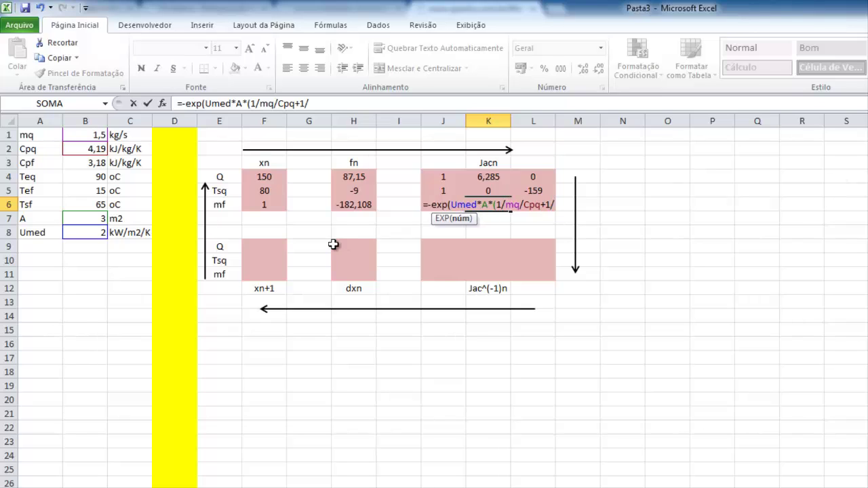
left_click(265, 206)
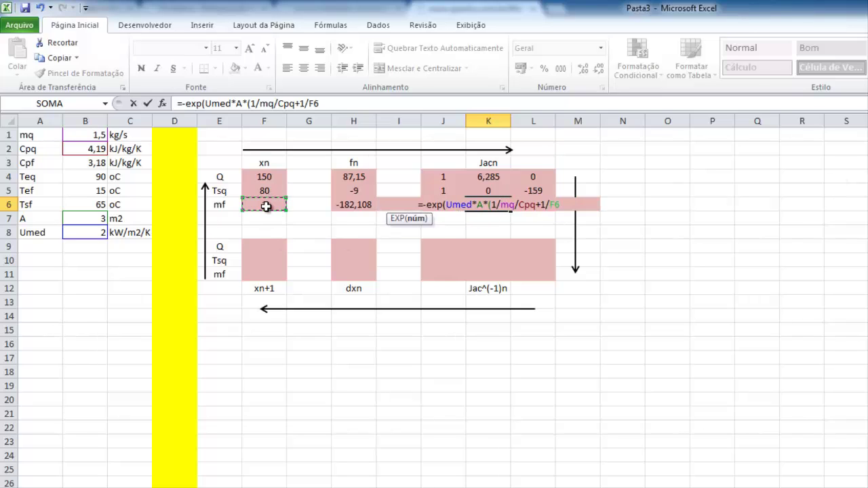
type("/Cp")
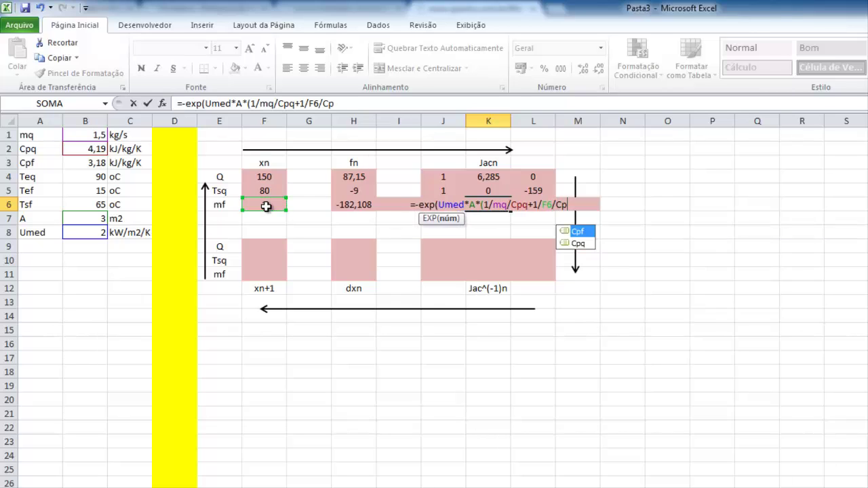
type("f)")
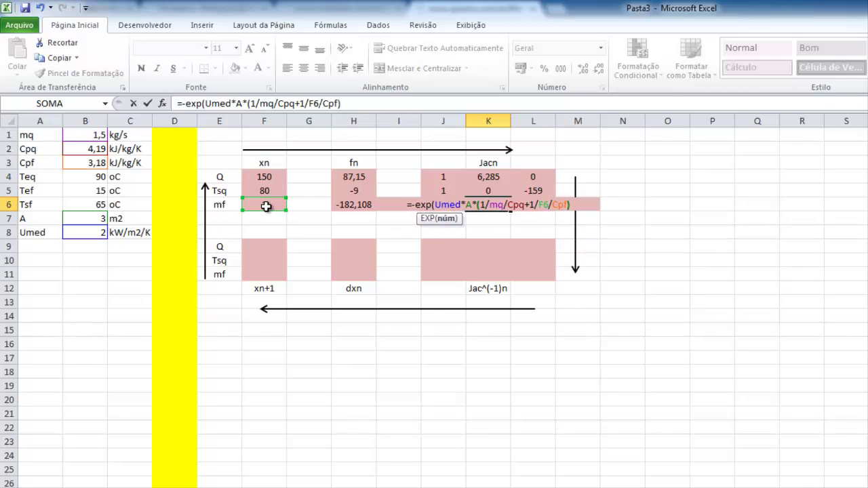
type(")")
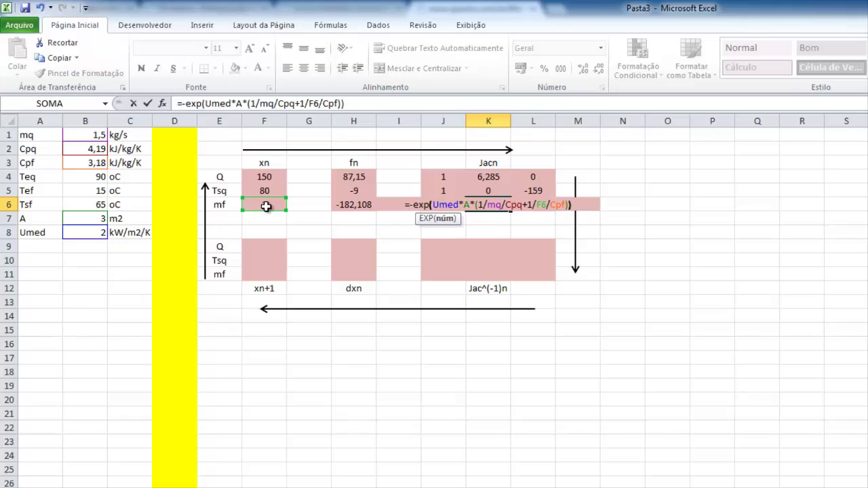
key("Return")
key("Up")
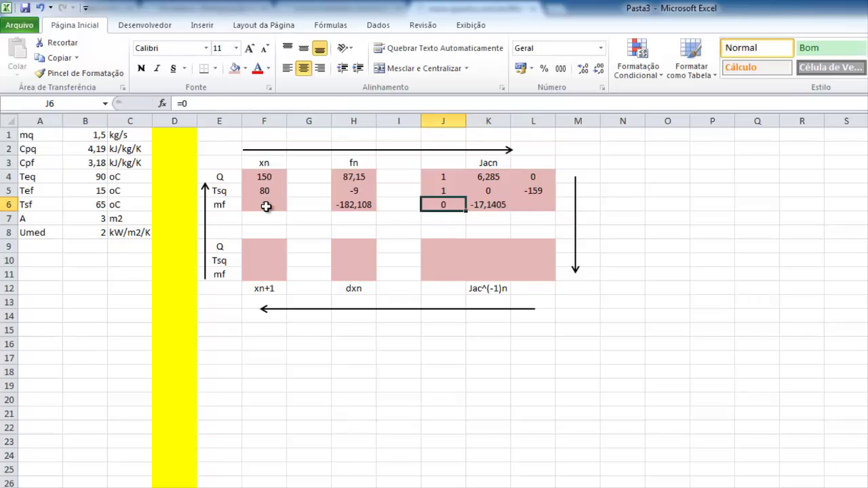
Copy the expression after the equals sign from the fn formula in H6, leaving that cell's content as is
key("Right")
key("Right")
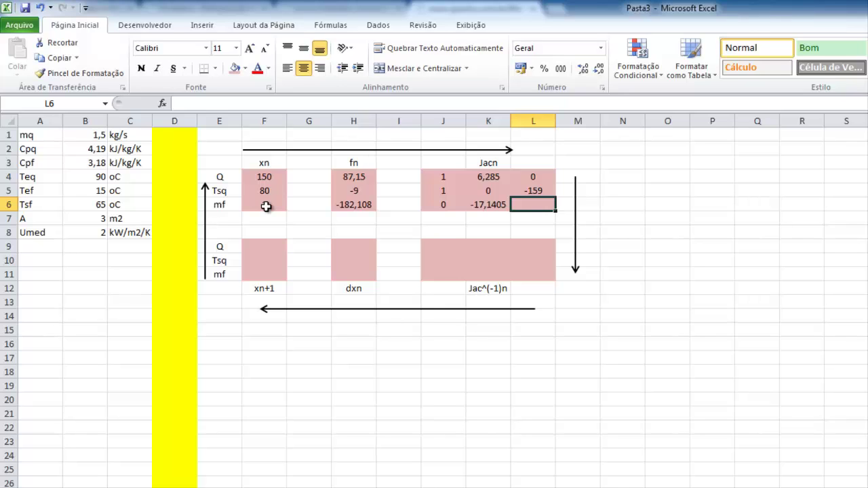
left_click(352, 103)
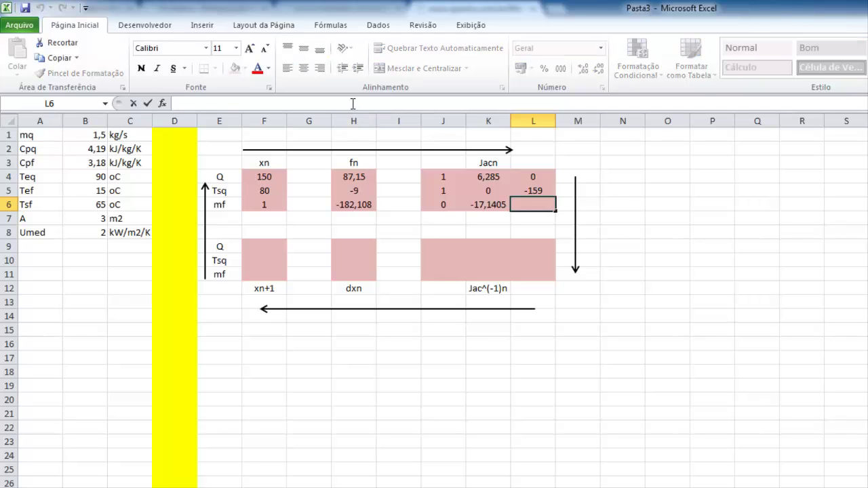
left_click(367, 207)
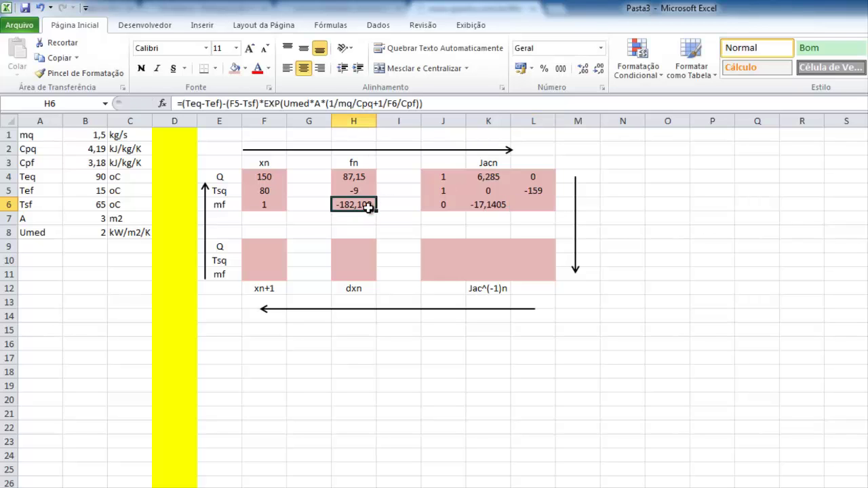
left_click_drag(461, 102, 175, 103)
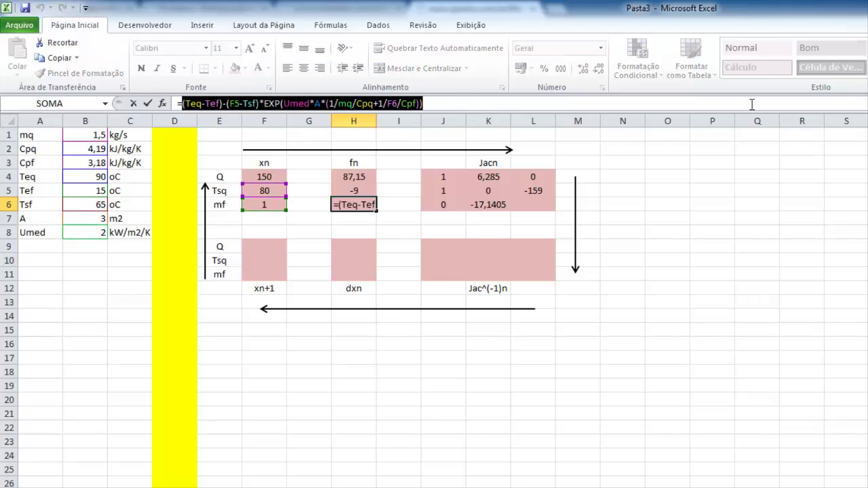
key("ctrl+c")
key("Escape")
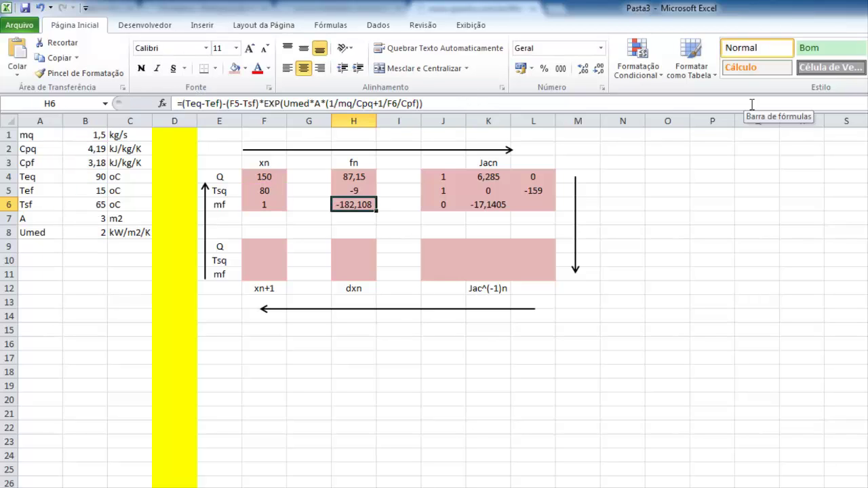
Begin a finite-difference formula in L6 with the empty skeleton =(()-())/0,001
left_click(536, 206)
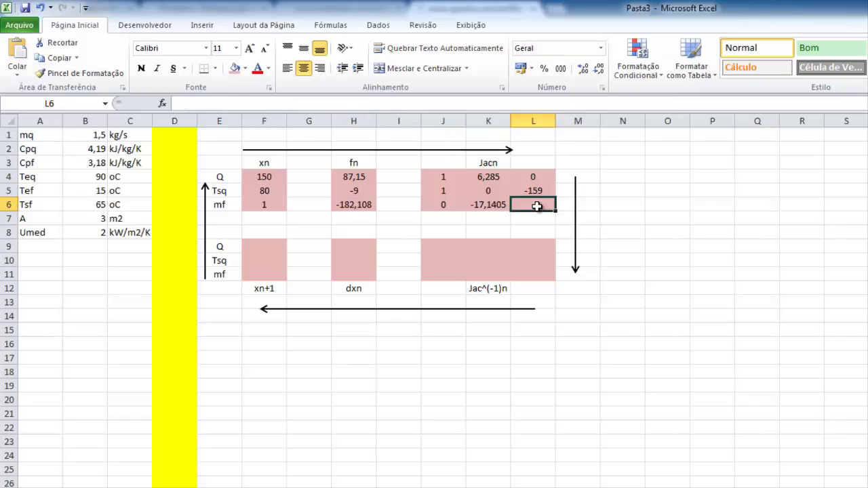
left_click(505, 103)
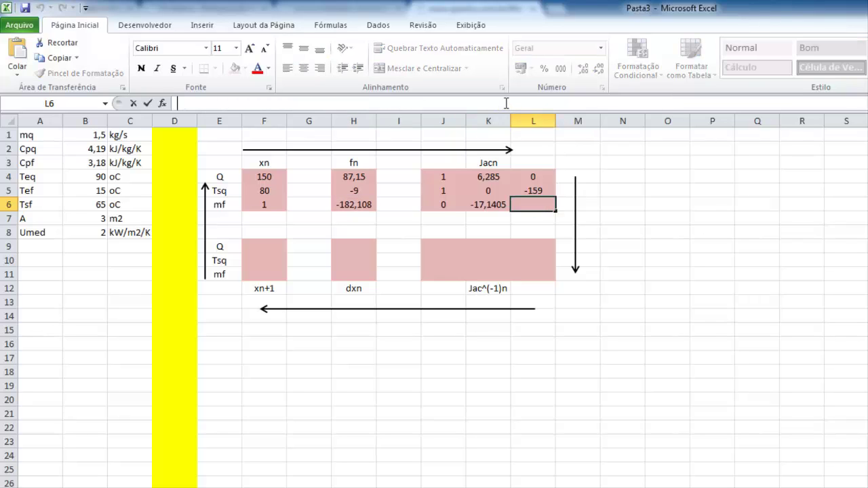
type("=(()")
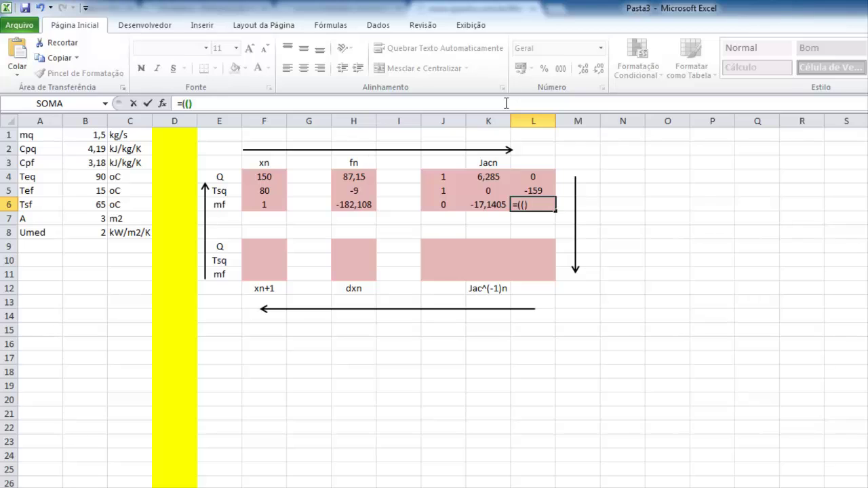
type("-())/0,001")
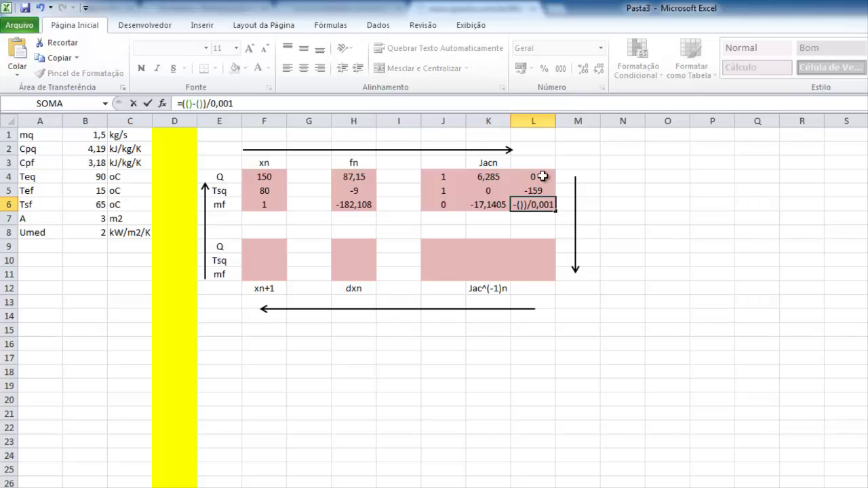
Paste the copied H6 expression into both empty parentheses of the L6 formula
left_click(196, 103)
key("ctrl+v")
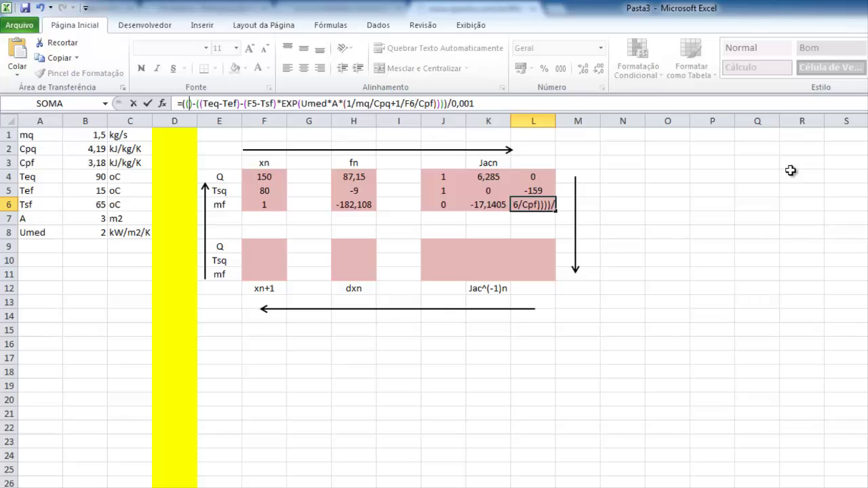
key("ctrl+v")
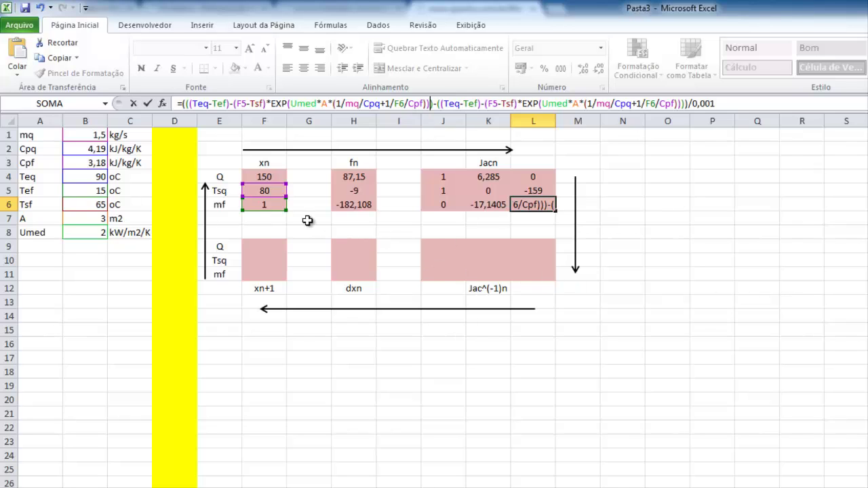
Replace F6 with (F6+0,001) in the first expression of the L6 formula and commit it
left_click(395, 103)
type("(")
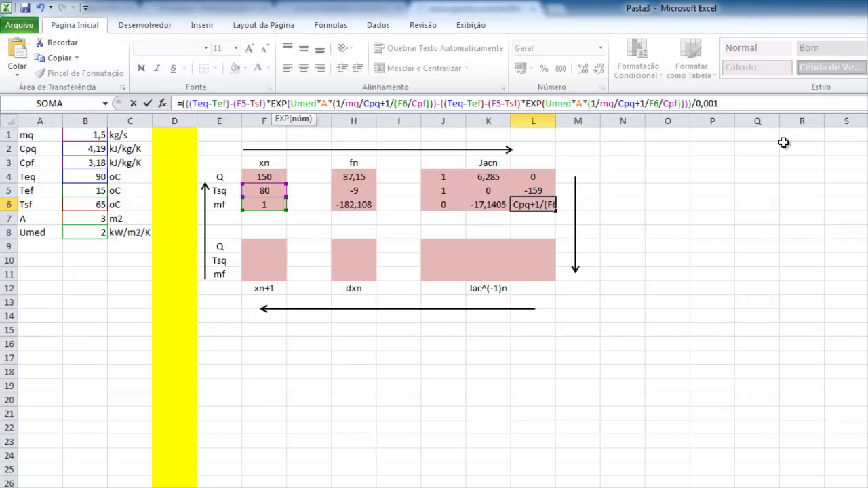
key("Right")
key("Right")
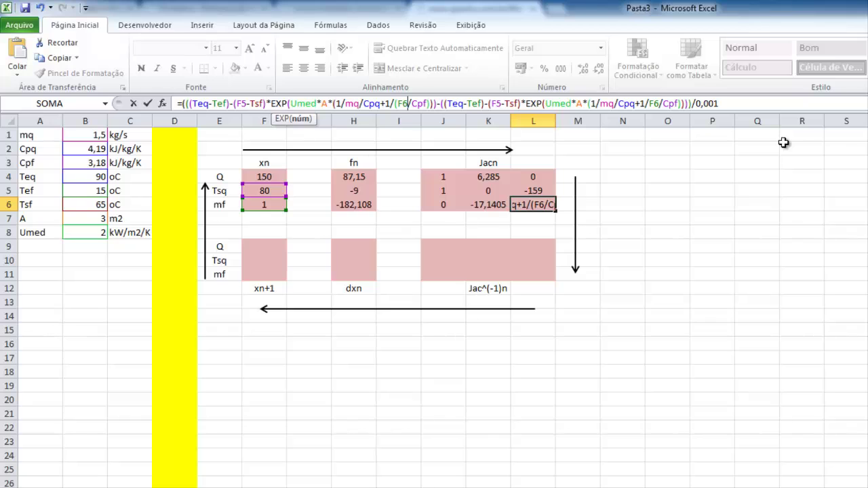
type("+0,001")
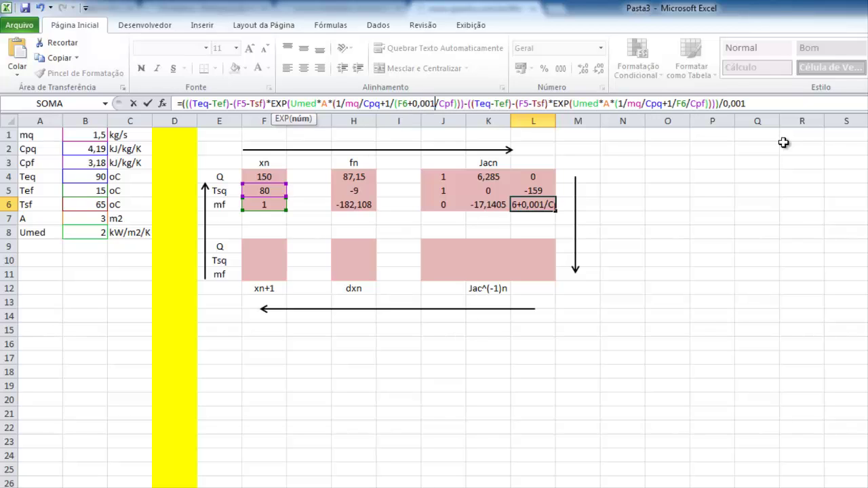
type(")")
key("Return")
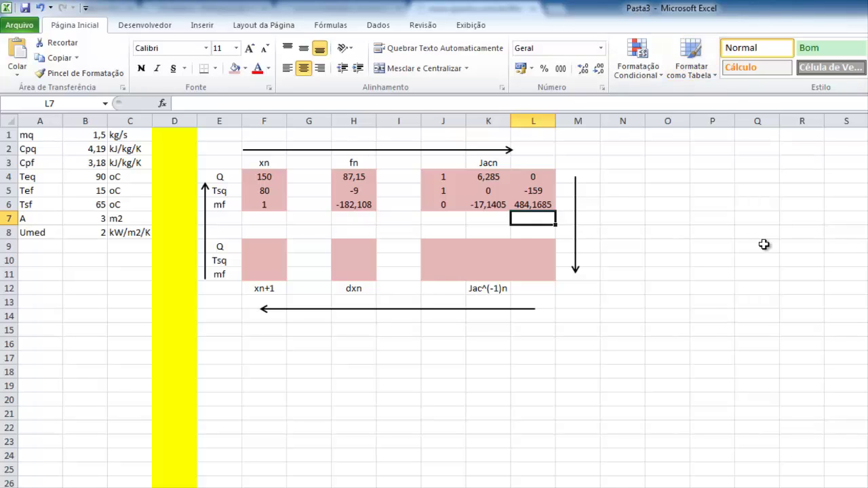
Enter =MATRIZ.INVERSO(J4:L6) in J9, the first cell of the inverse Jacobian block, and reselect that cell
left_click(442, 248)
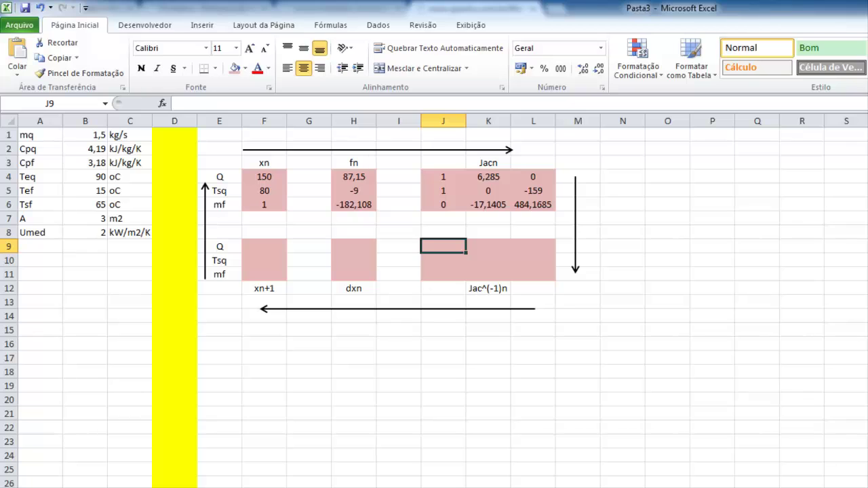
type("=ma")
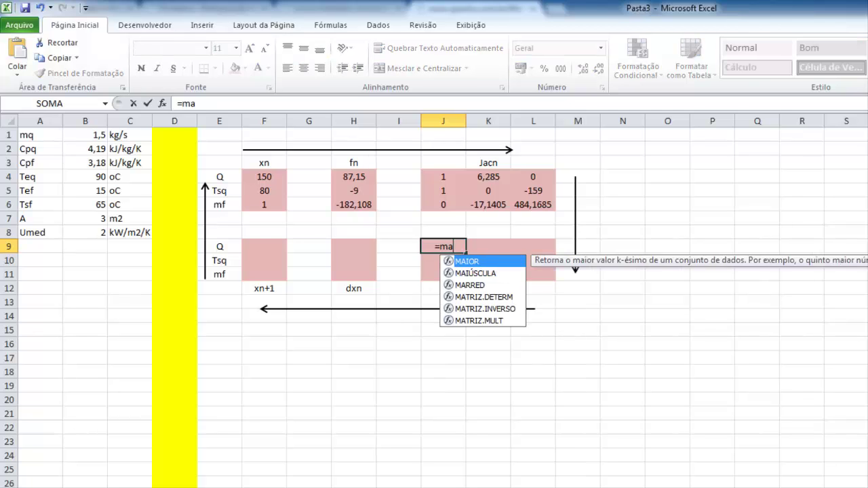
type("triz.in")
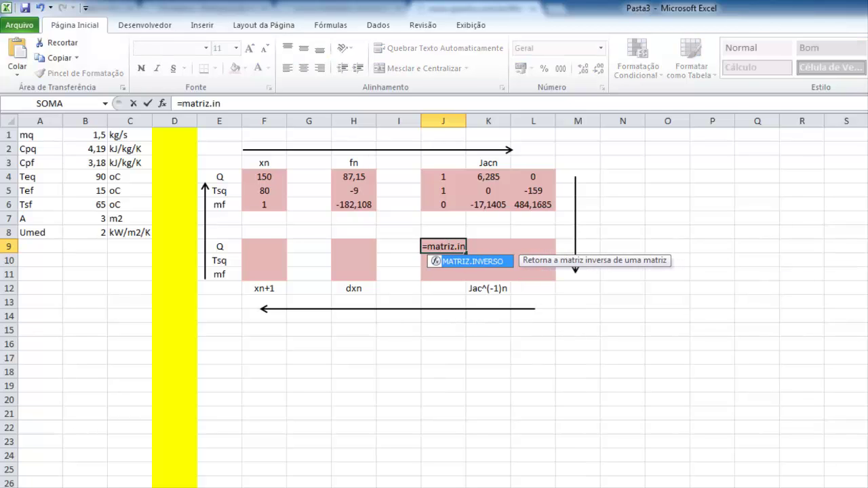
type("verso(")
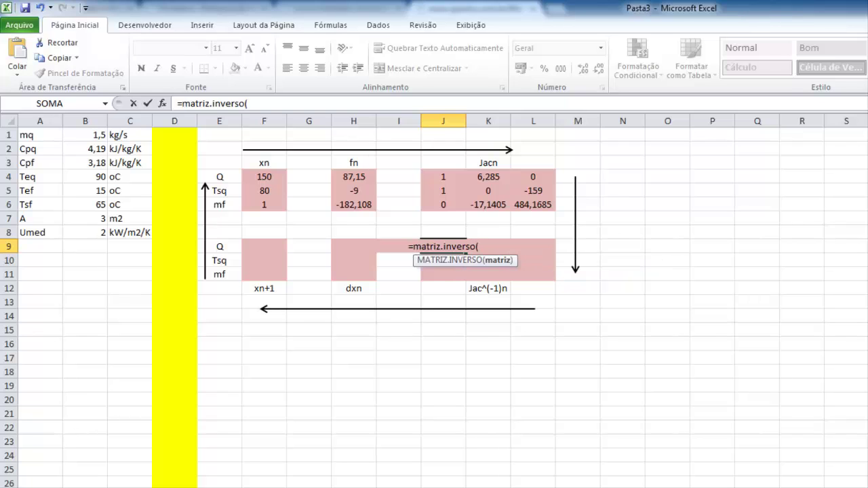
left_click_drag(439, 175, 533, 208)
type(")")
key("Return")
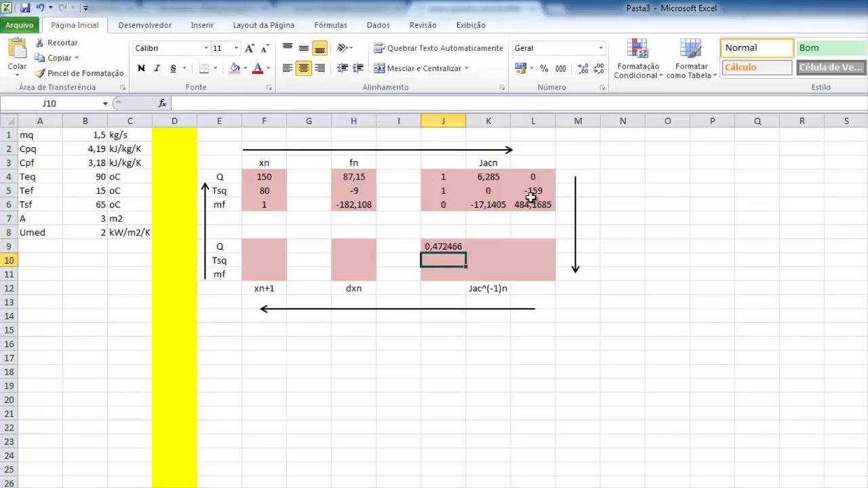
key("Up")
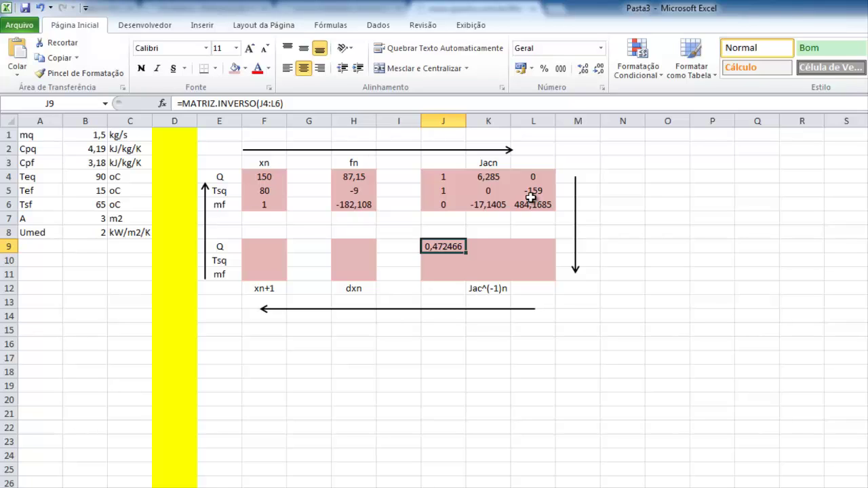
Extend the MATRIZ.INVERSO(J4:L6) formula from J9 over J9:L11 as an array formula
key("ctrl+c")
key("shift+Right")
key("shift+Right")
key("shift+Down")
key("shift+Down")
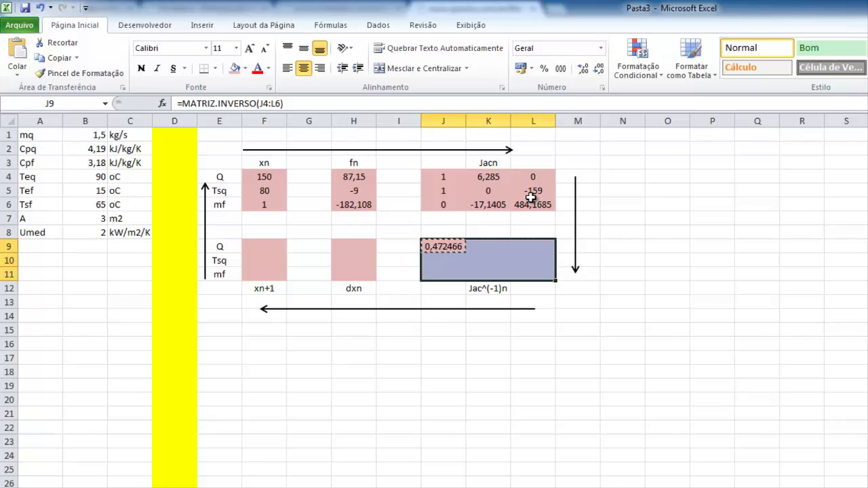
key("F2")
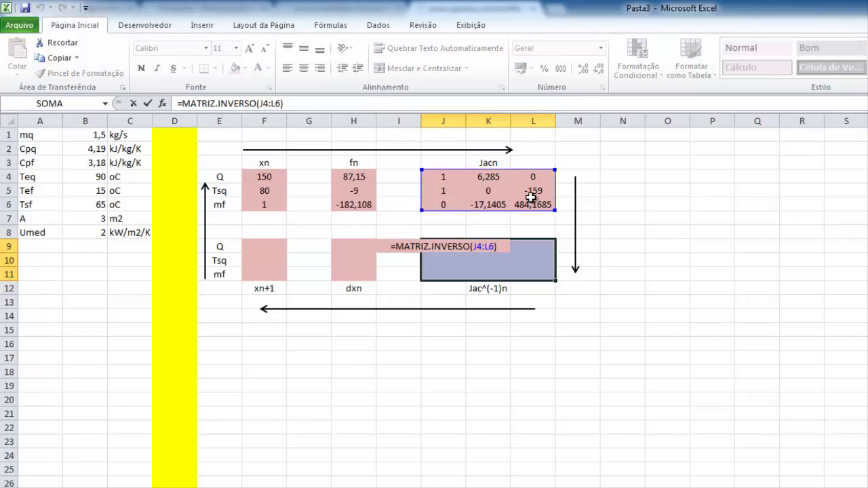
key("ctrl+shift+Return")
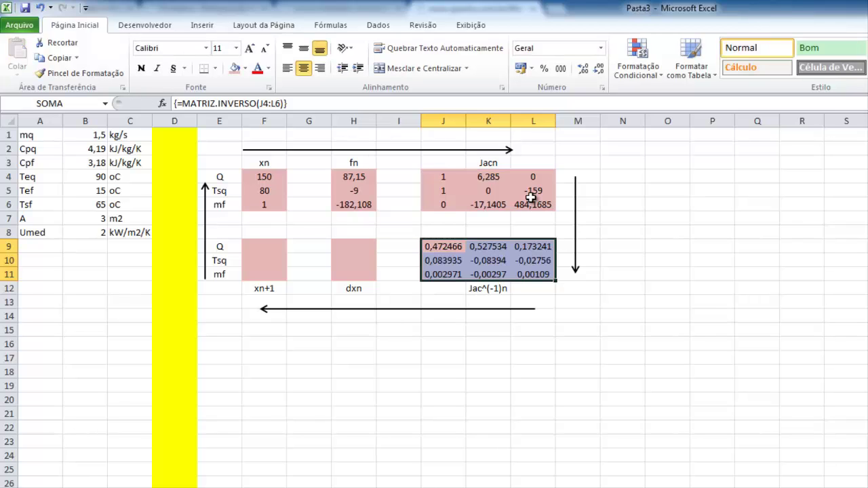
left_click(623, 330)
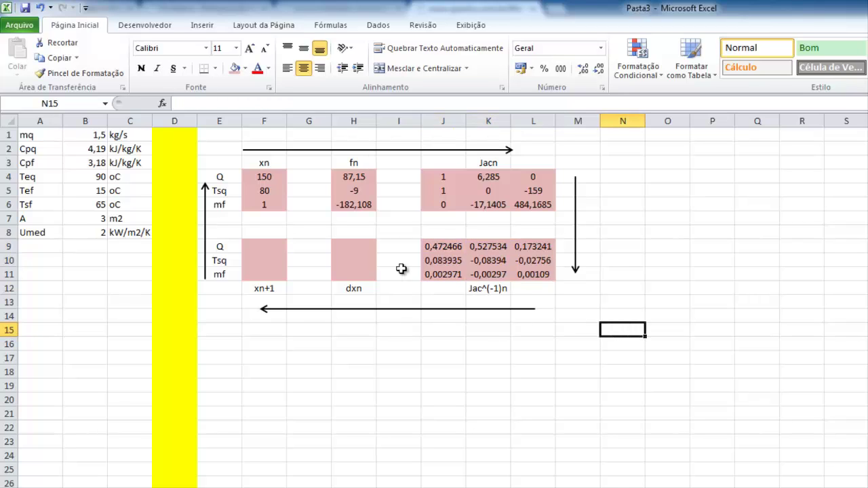
Enter =MATRIZ.MULT(J9:L11;H4:H6) in H9, the first cell of the dxn block, and reselect that cell
left_click(348, 245)
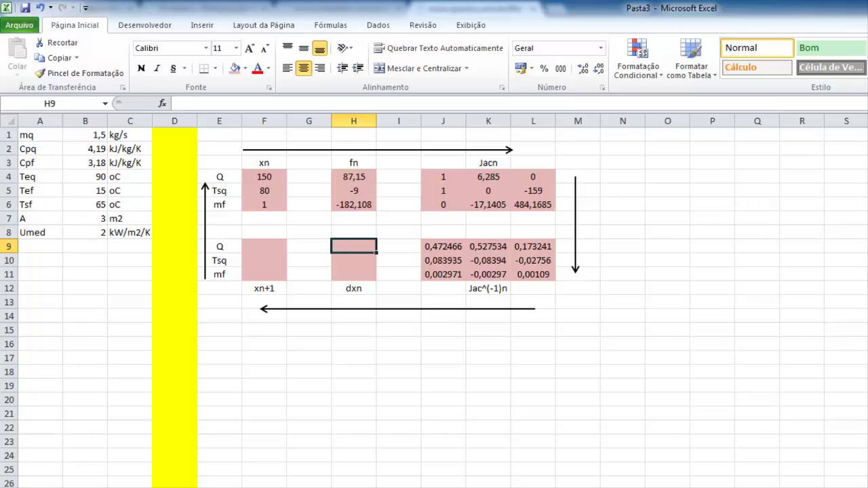
type("=")
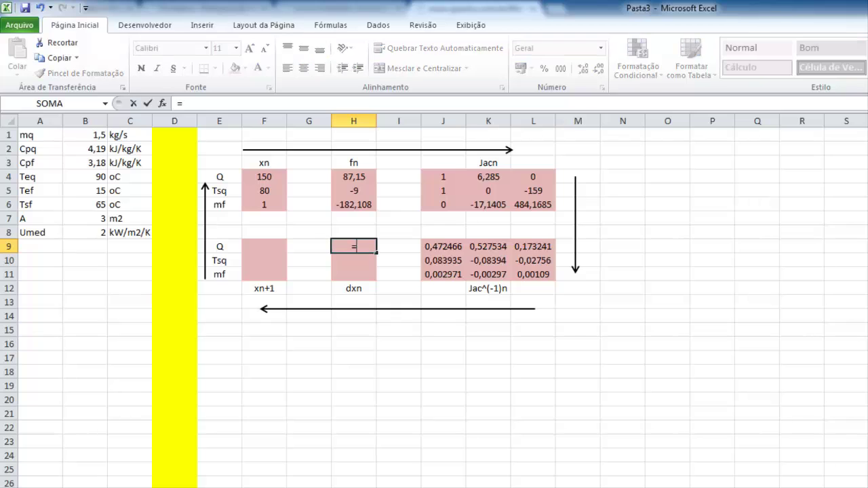
type("matriz.mult(")
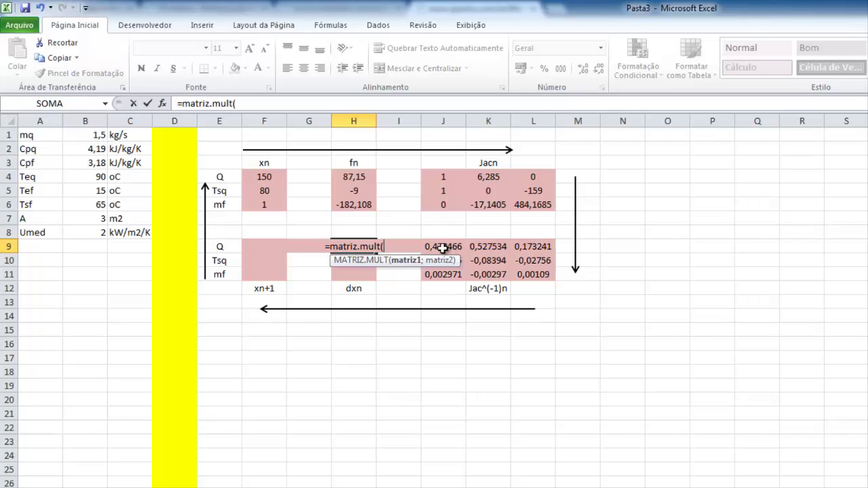
left_click_drag(454, 247, 520, 268)
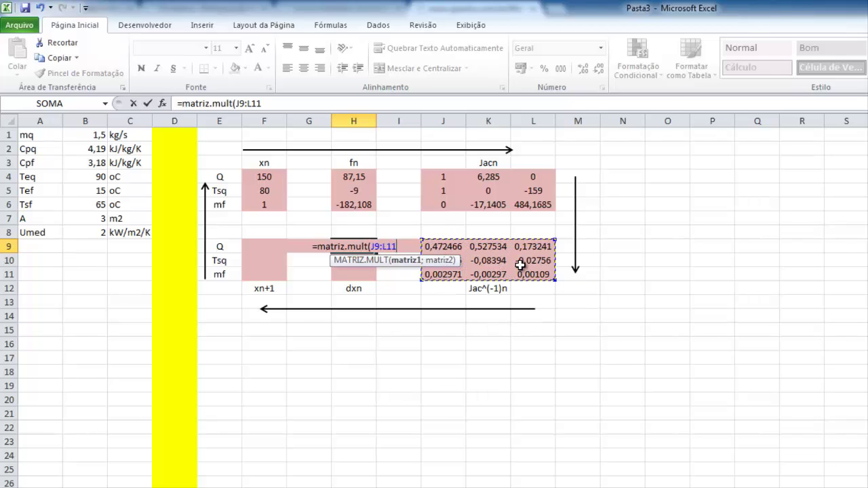
type(";")
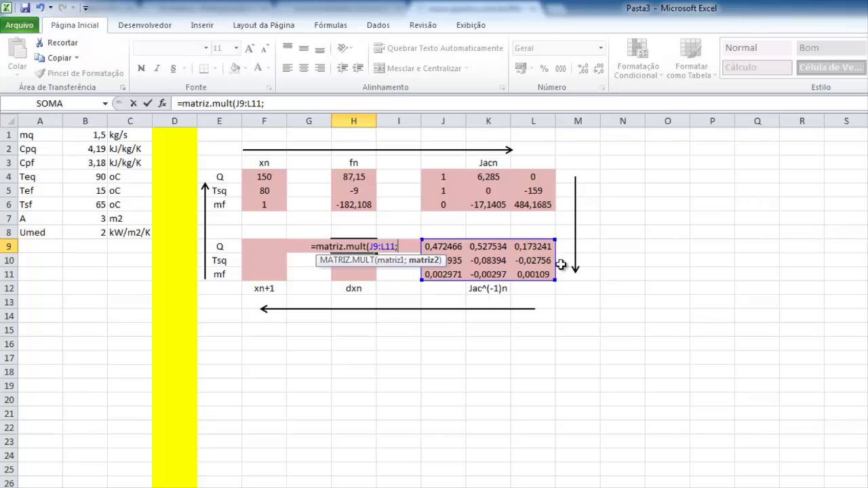
left_click_drag(354, 178, 354, 202)
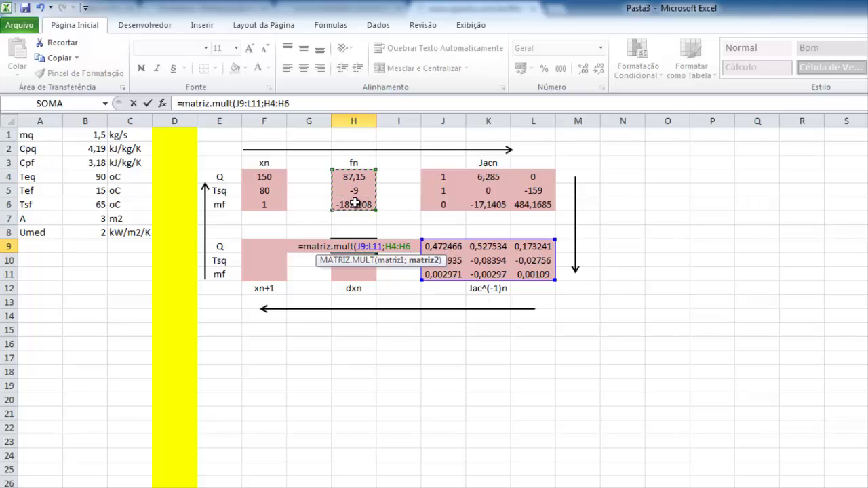
type(")")
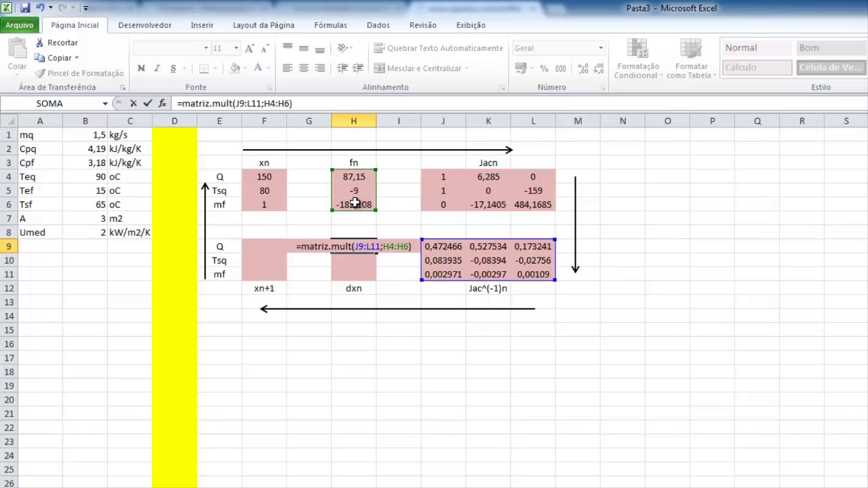
key("Return")
key("Up")
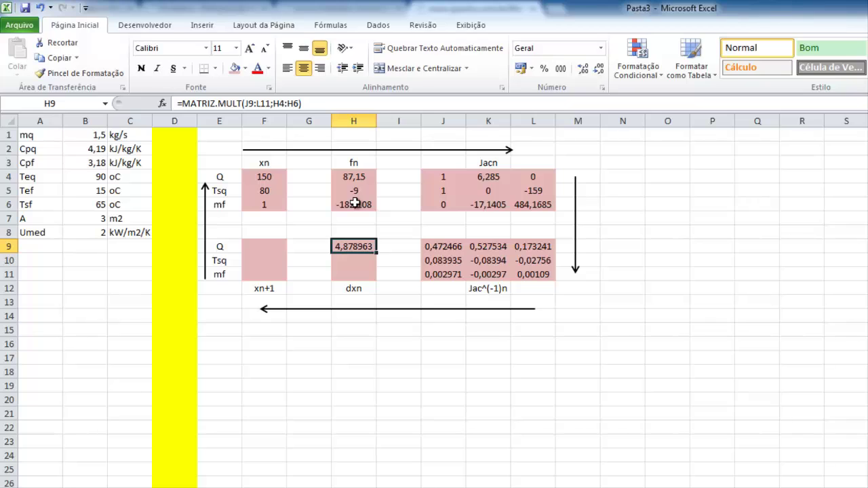
Extend the MATRIZ.MULT formula from H9 over H9:H11 as an array formula
key("ctrl+c")
key("shift+Down")
key("shift+Down")
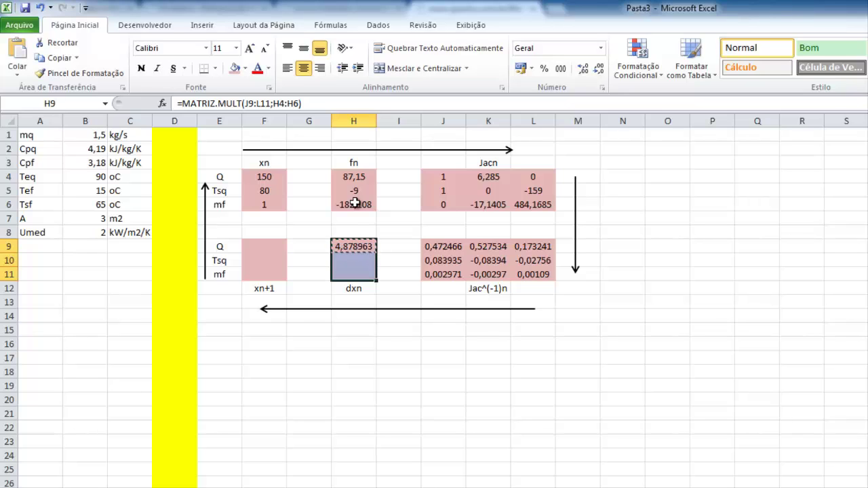
key("F2")
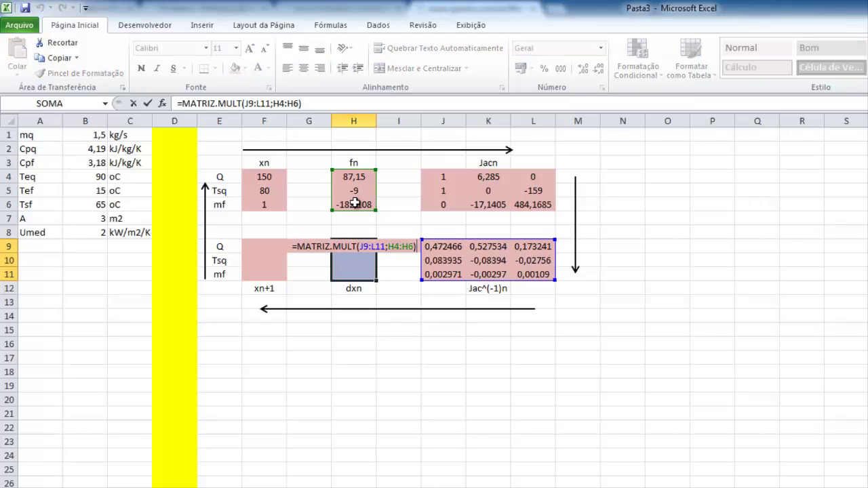
key("ctrl+shift+Return")
left_click(670, 451)
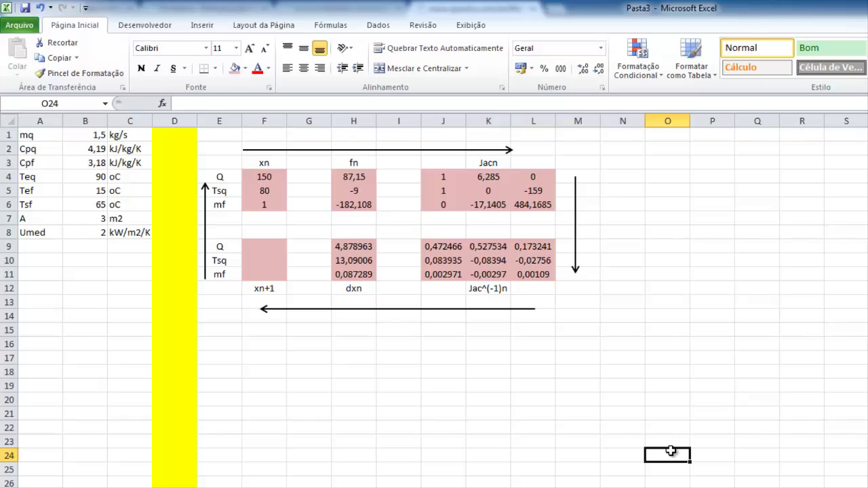
Enter =F4-H9 in F9, the first cell of the xn+1 block
left_click(269, 246)
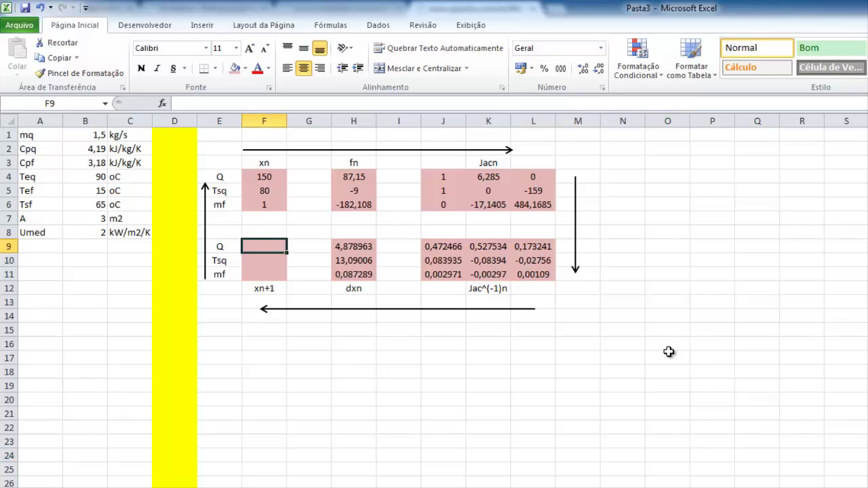
type("=")
left_click(272, 178)
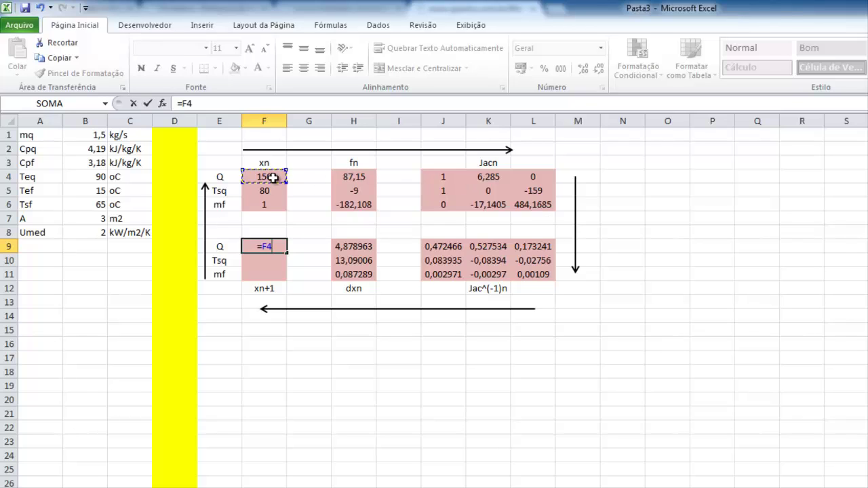
type("-")
left_click(344, 247)
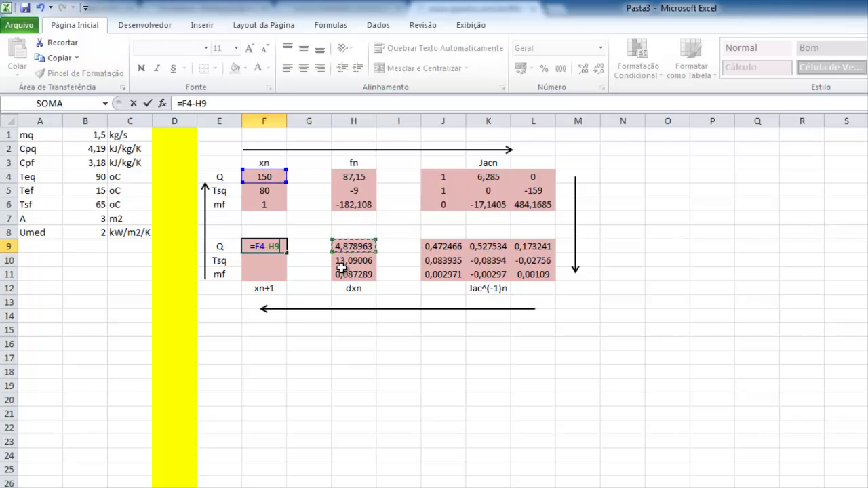
key("Return")
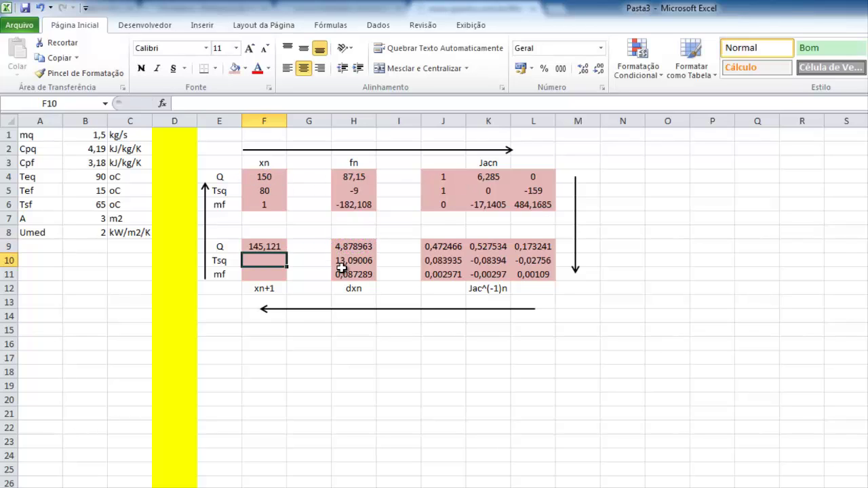
Fill the F9 formula down through F11 to complete the xn+1 block
left_click(284, 249)
left_click_drag(288, 253, 290, 278)
left_click(494, 439)
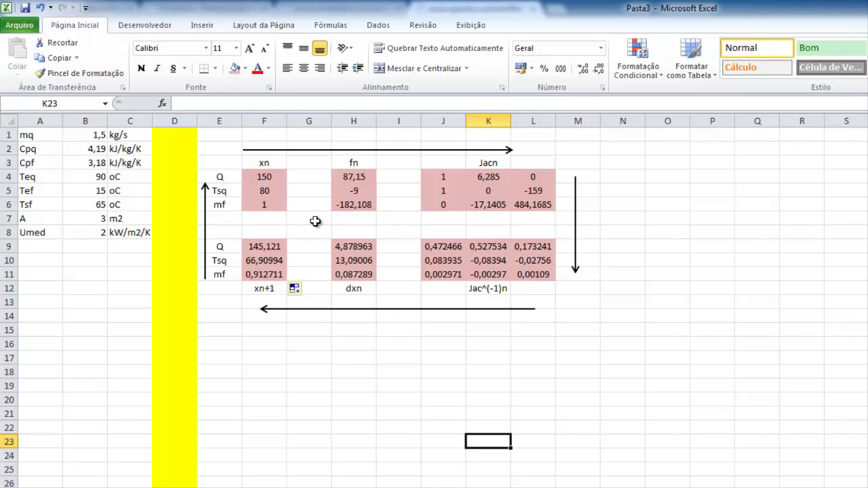
Copy the xn+1 results in F9:F11 and paste them as values only into the xn cells F4:F6
left_click_drag(264, 250, 264, 268)
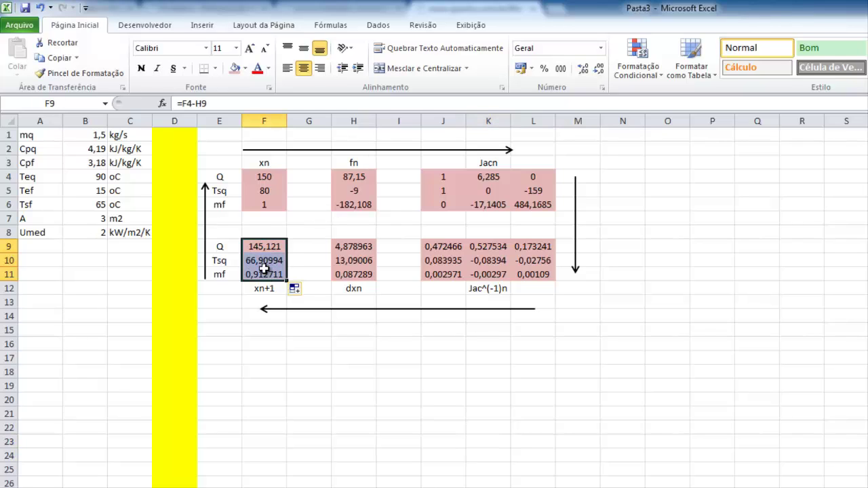
key("ctrl+c")
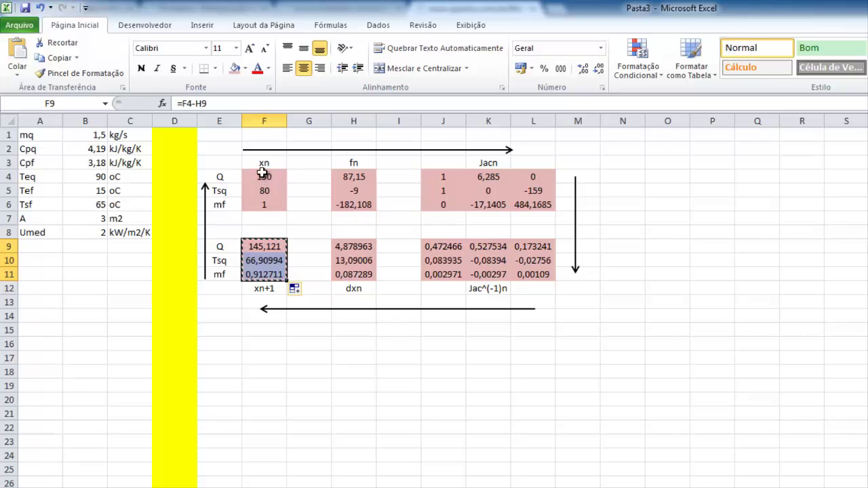
left_click_drag(264, 177, 264, 202)
left_click(17, 68)
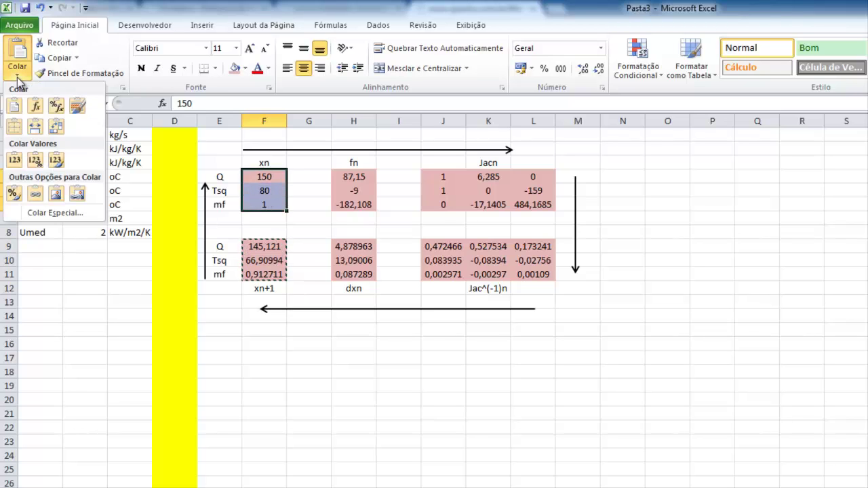
left_click(15, 166)
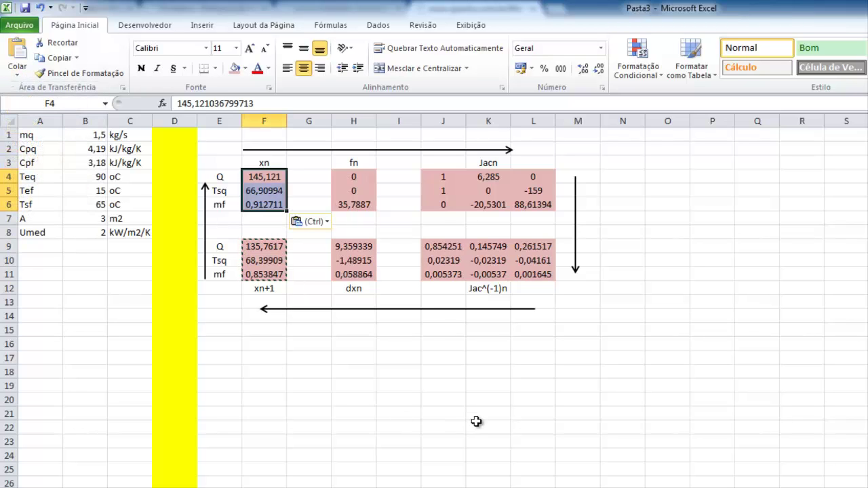
left_click(477, 422)
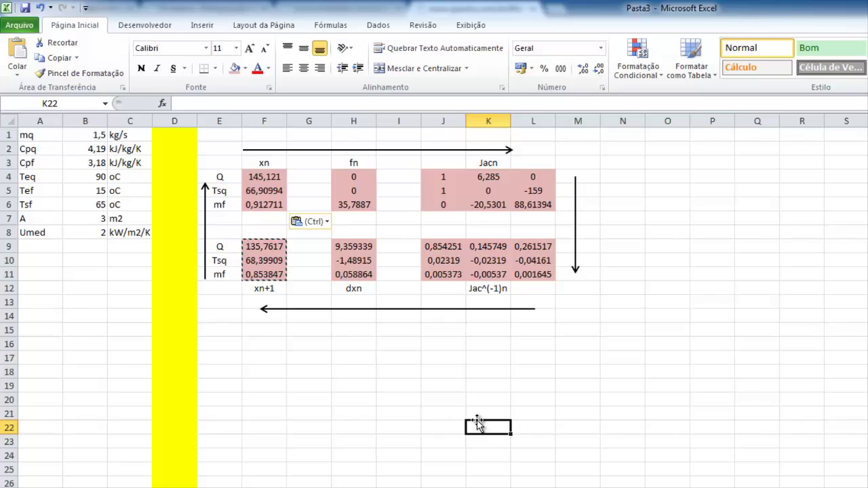
key("Escape")
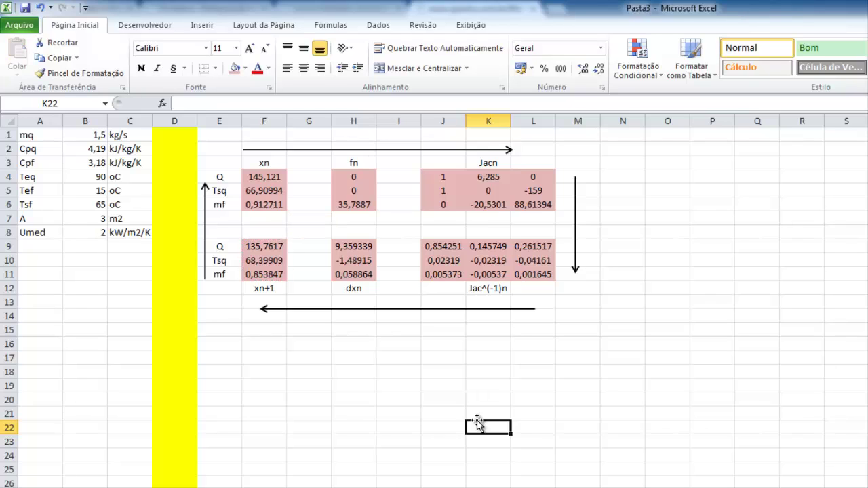
Start recording a macro stored in this workbook, assigning it the shortcut Ctrl+g
left_click(145, 25)
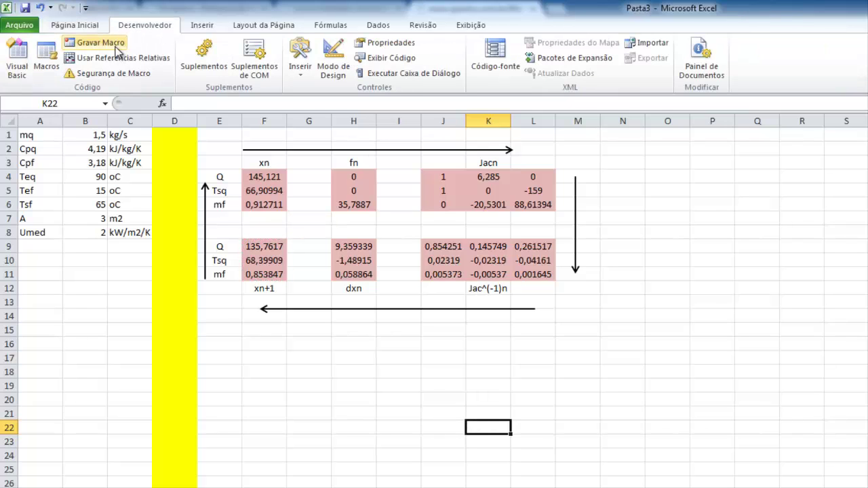
left_click(115, 44)
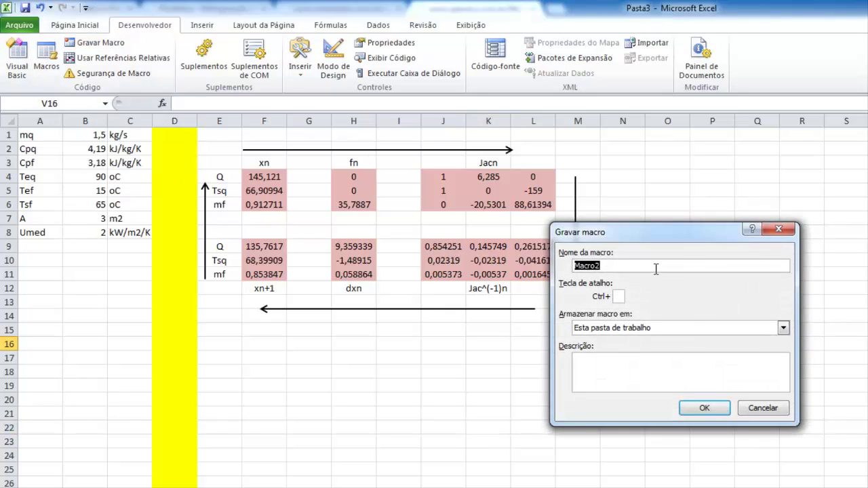
left_click(619, 297)
type("g")
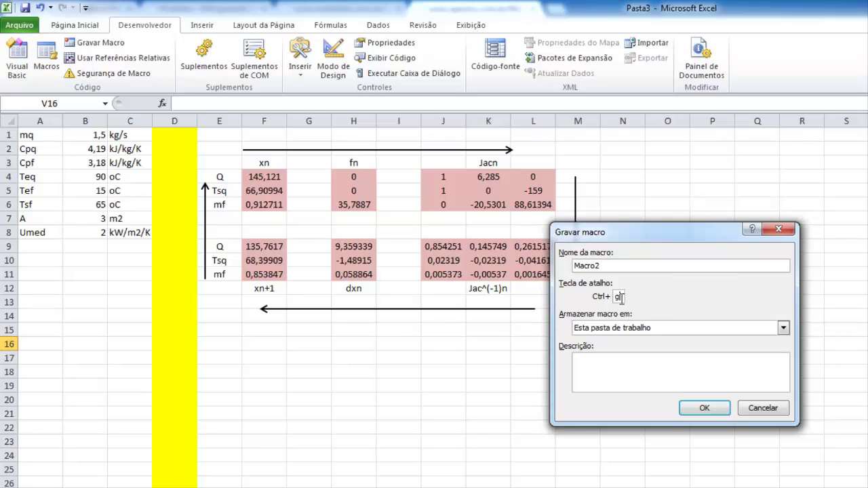
left_click(705, 409)
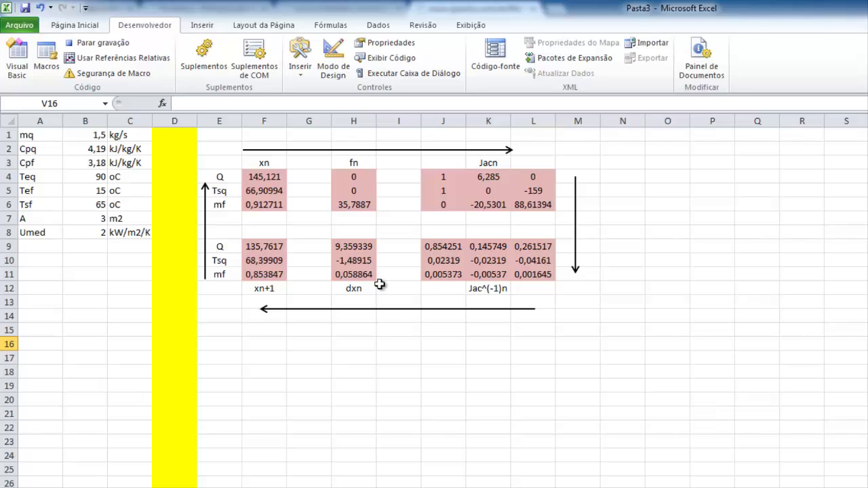
With the macro recording, paste F9:F11 as values only into F4:F6, then select F9 and clear the copy marquee
left_click_drag(264, 248, 260, 274)
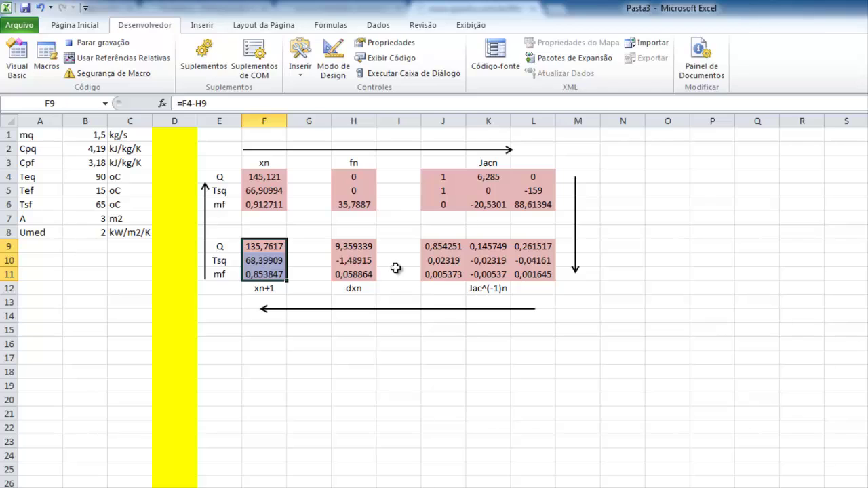
key("ctrl+c")
left_click_drag(269, 175, 266, 201)
left_click(74, 25)
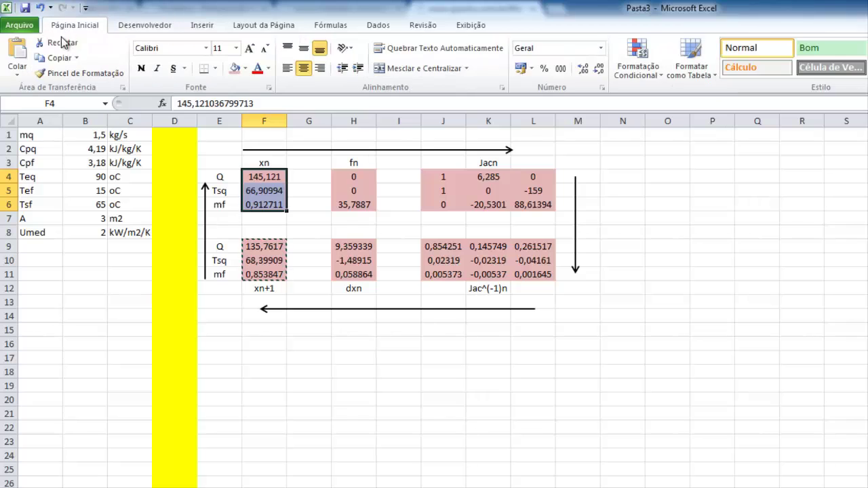
left_click(17, 68)
left_click(14, 161)
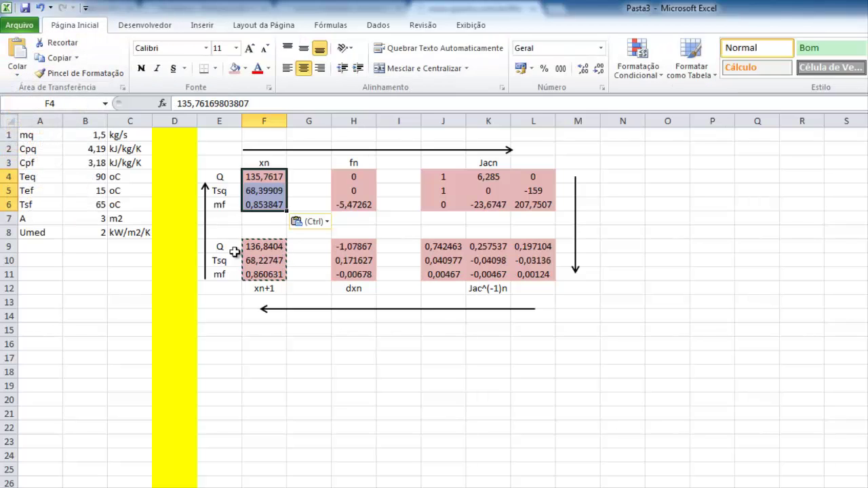
left_click(274, 247)
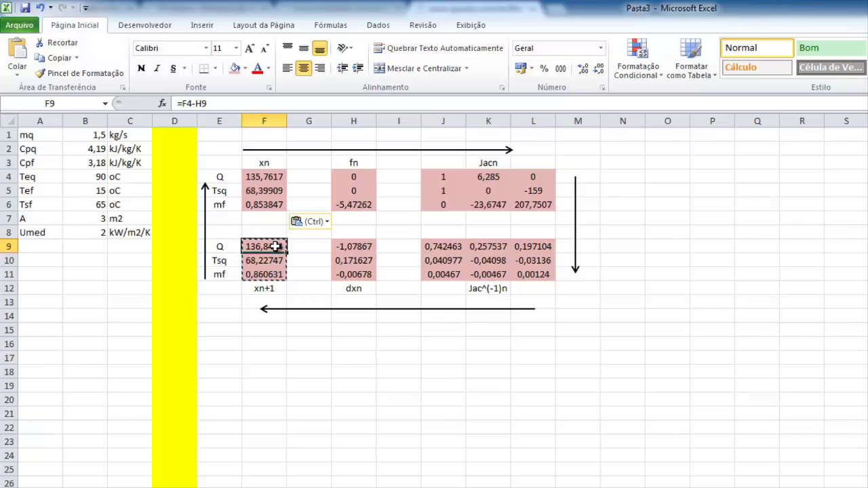
key("Escape")
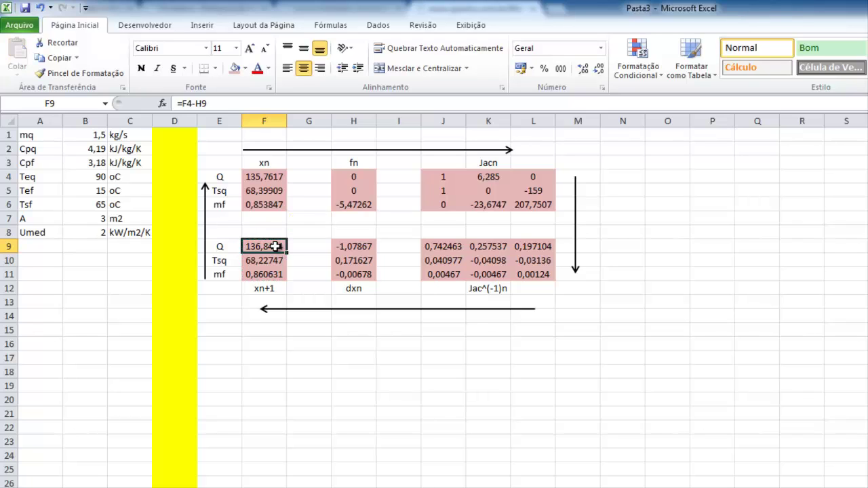
Stop recording the macro, review the Macro2 code in the Visual Basic editor, and return to the worksheet
left_click(146, 25)
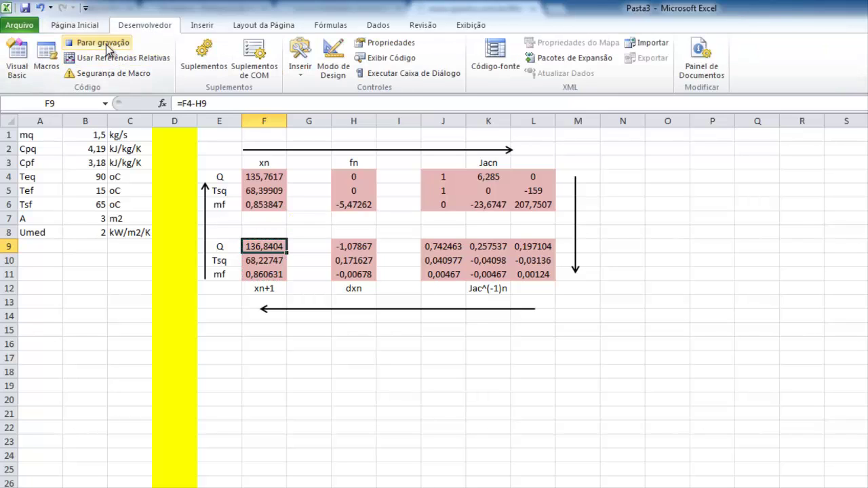
left_click(103, 42)
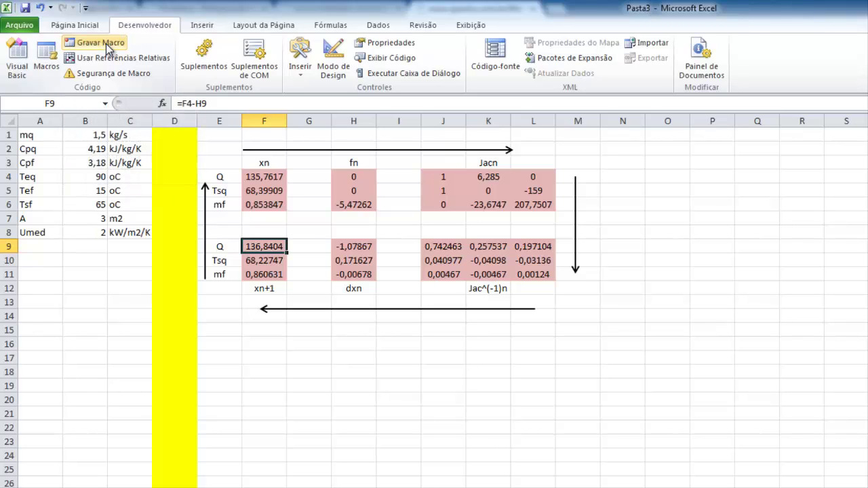
left_click(17, 58)
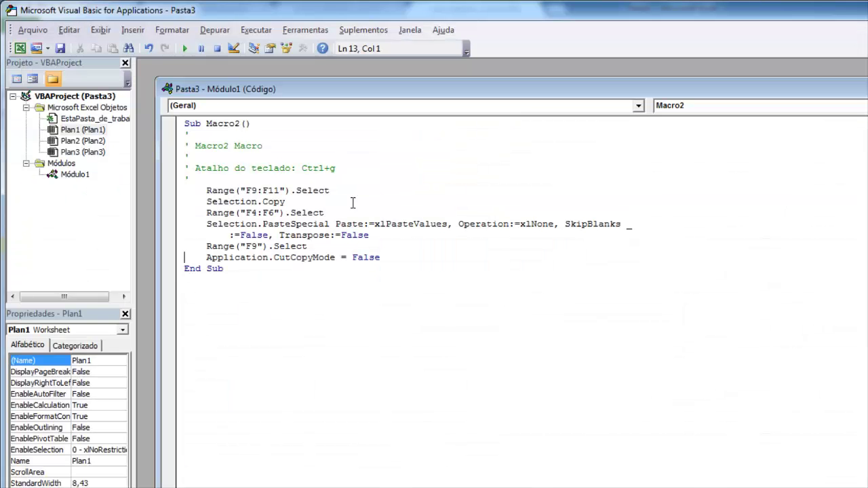
left_click_drag(353, 178, 410, 263)
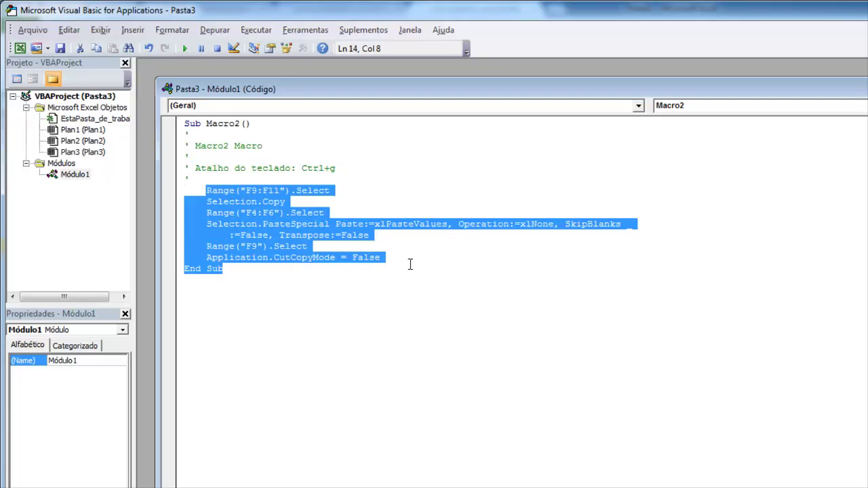
left_click(432, 262)
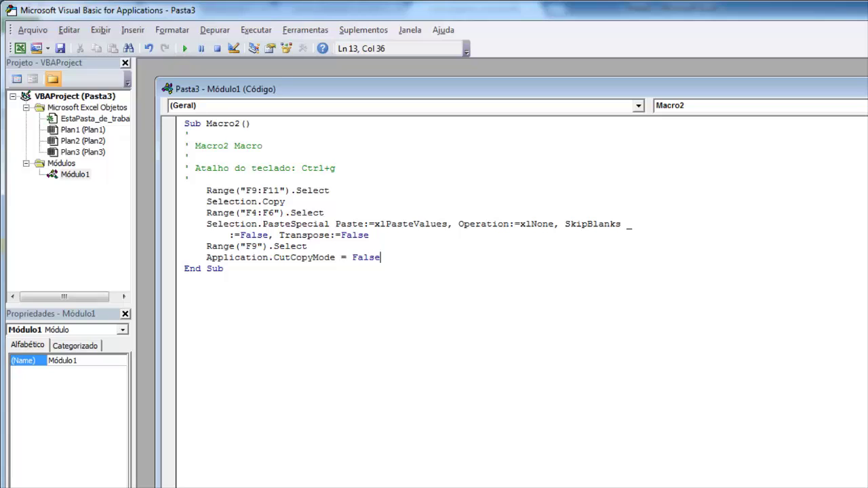
key("alt+F11")
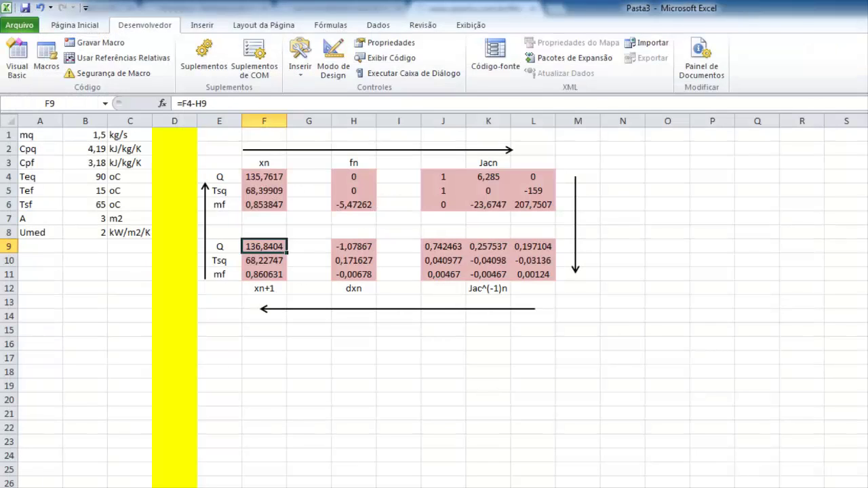
Run the recorded macro repeatedly to iterate Newton's method until the xn and xn+1 values converge
key("ctrl+q")
key("ctrl+q")
key("ctrl+q")
key("ctrl+q")
key("ctrl+q")
key("ctrl+q")
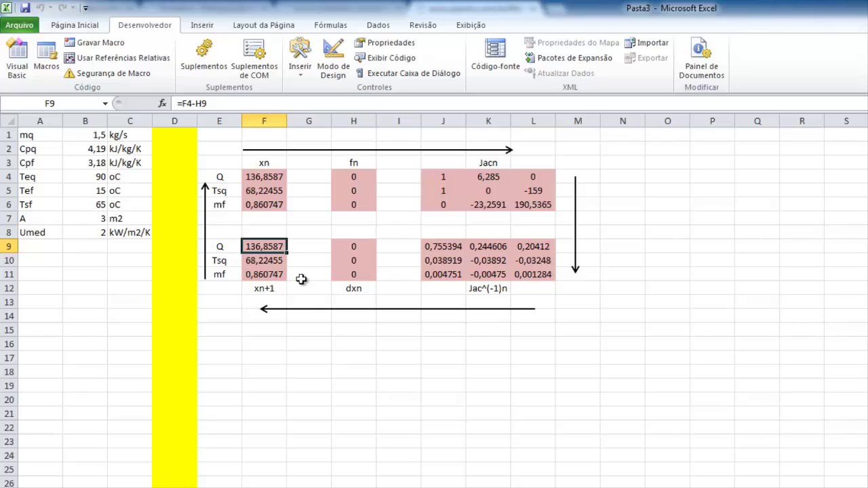
Compare the xn+1 results in F9:F11 with the xn values in F4:F6, ending with F9 selected
left_click_drag(279, 246, 265, 274)
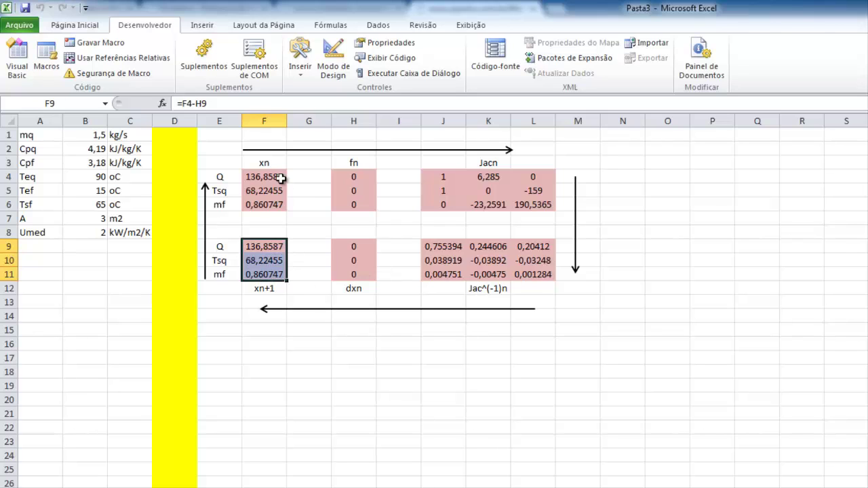
left_click_drag(280, 177, 274, 203)
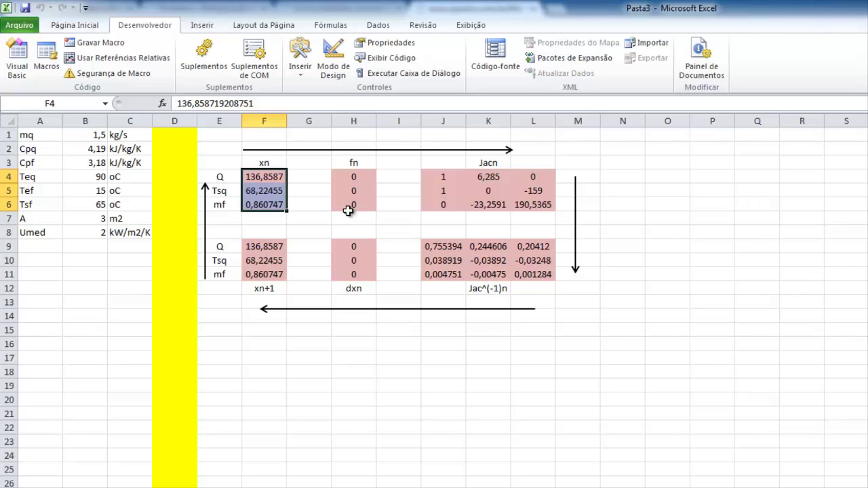
left_click(271, 247)
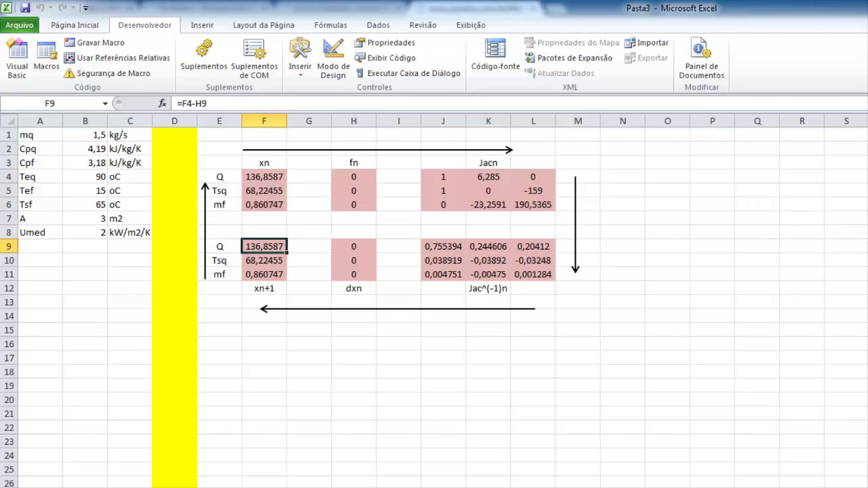